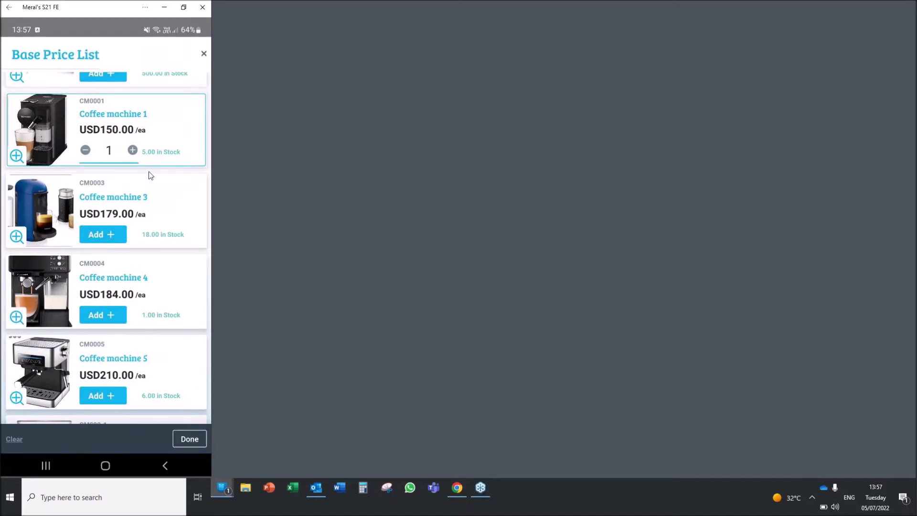
Step: Look through the coffee machines and capsules offered in the Base Price List
scroll(182, 218, down, 5)
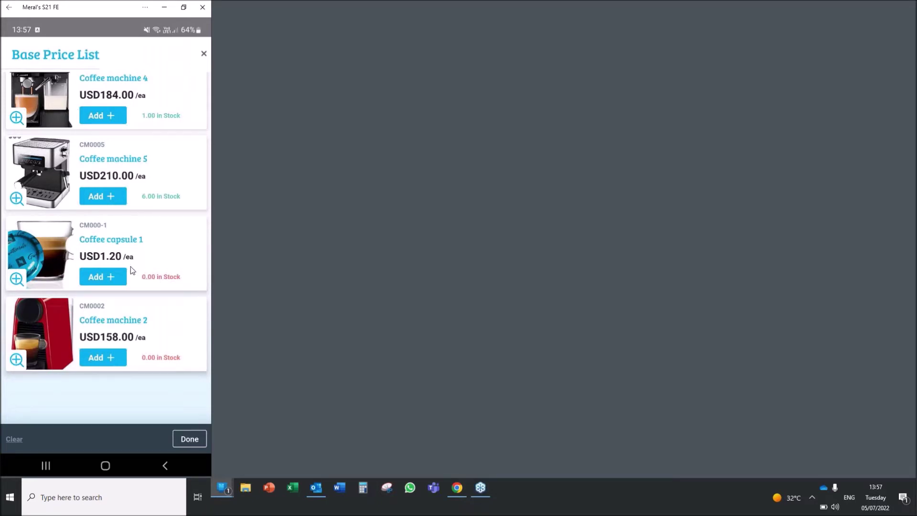
scroll(132, 271, up, 2)
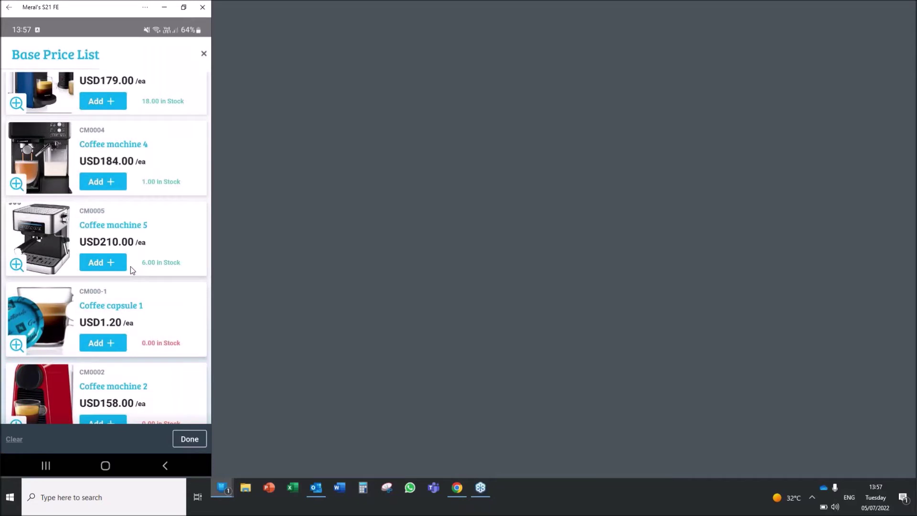
scroll(132, 271, up, 8)
scroll(133, 270, up, 3)
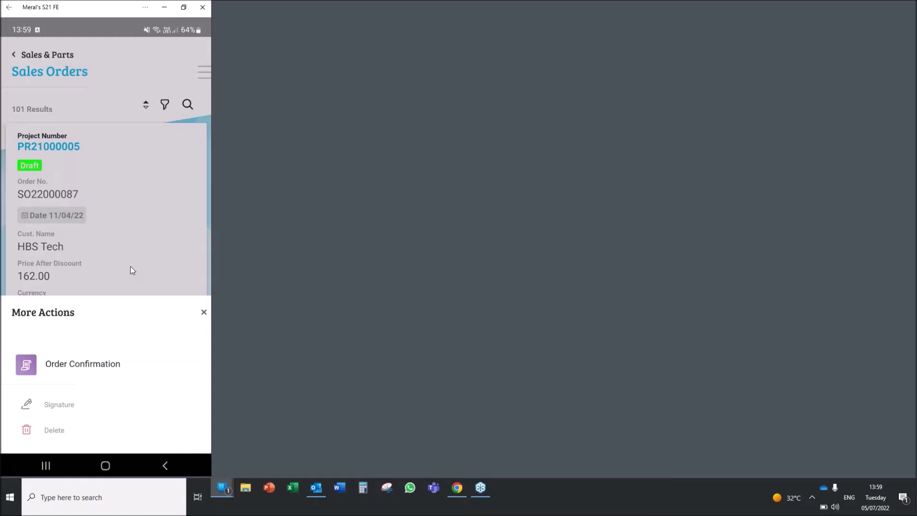
Step: Open the signature pad for the draft HBS Tech sales order
click(37, 406)
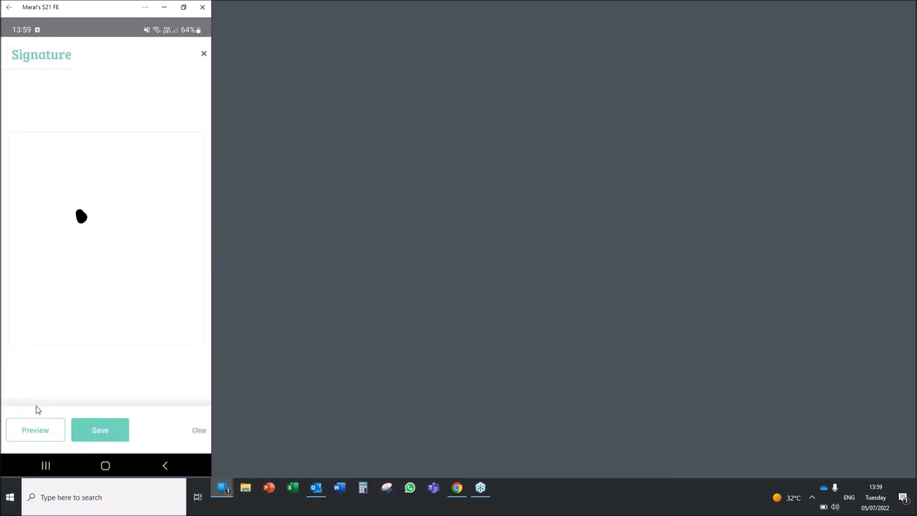
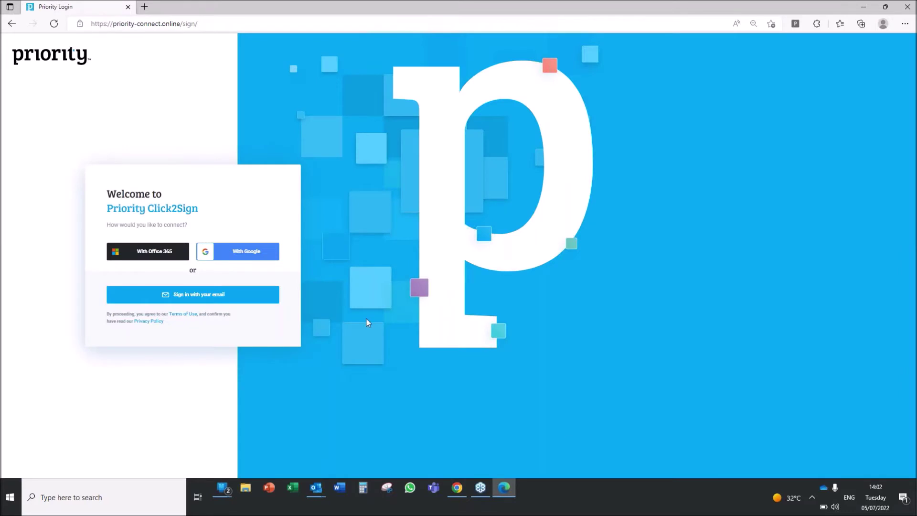
Step: Sign in to Priority Click2Sign in the browser with a Google account
click(231, 252)
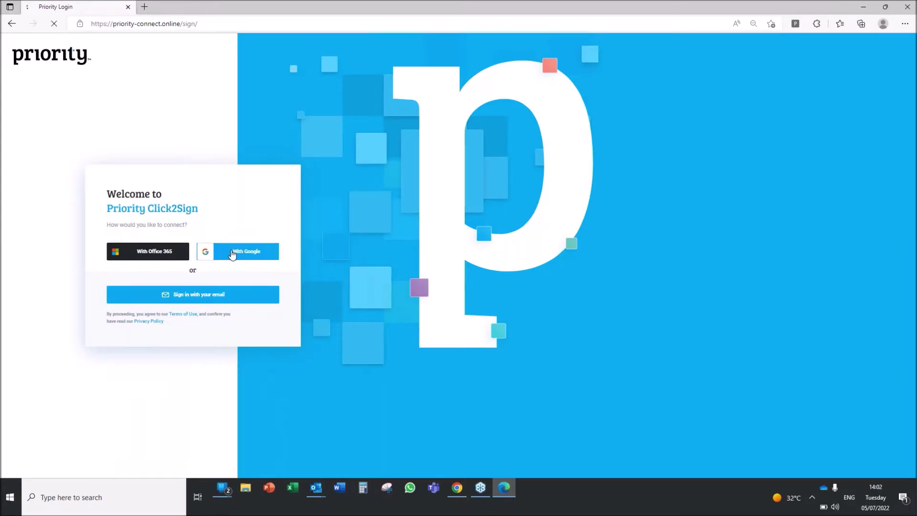
click(450, 242)
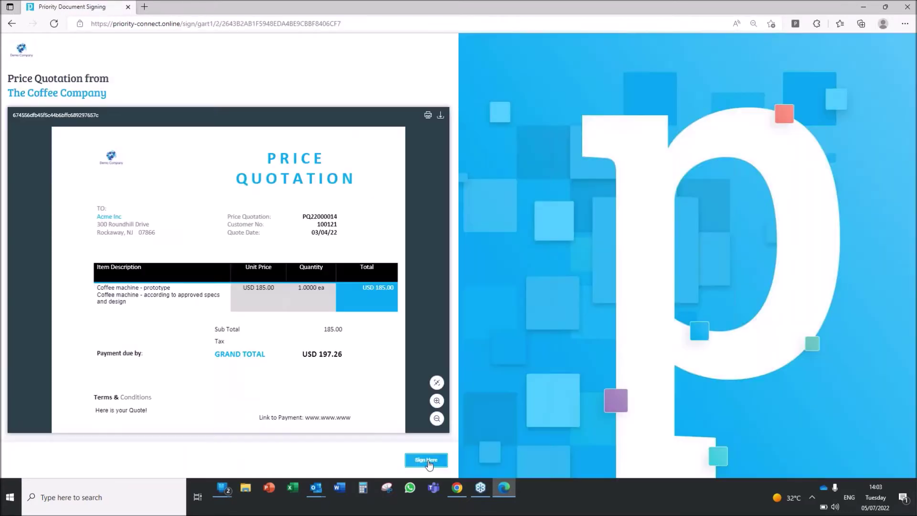
Step: Sign The Coffee Company's price quotation with a hand-drawn smiley face and confirm the signature
click(426, 461)
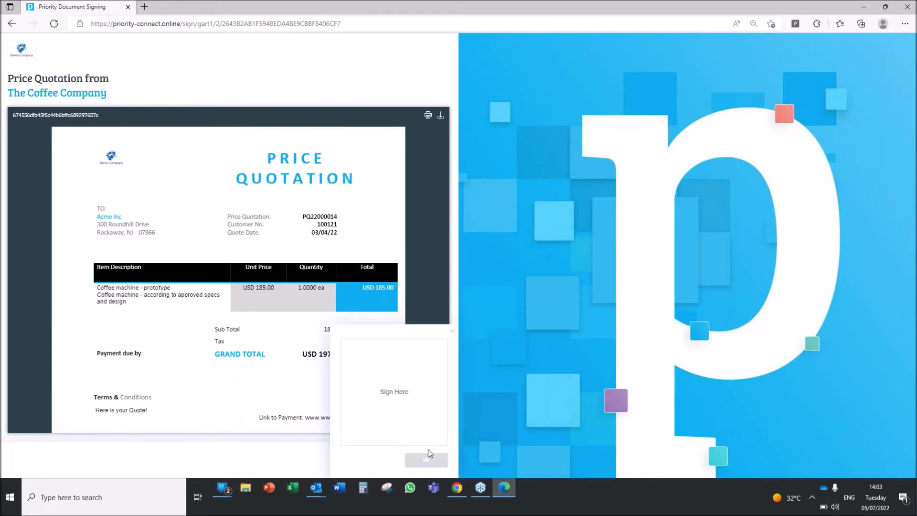
mouse_move(381, 384)
mouse_down()
mouse_move(396, 382)
mouse_move(404, 395)
mouse_move(409, 383)
mouse_up()
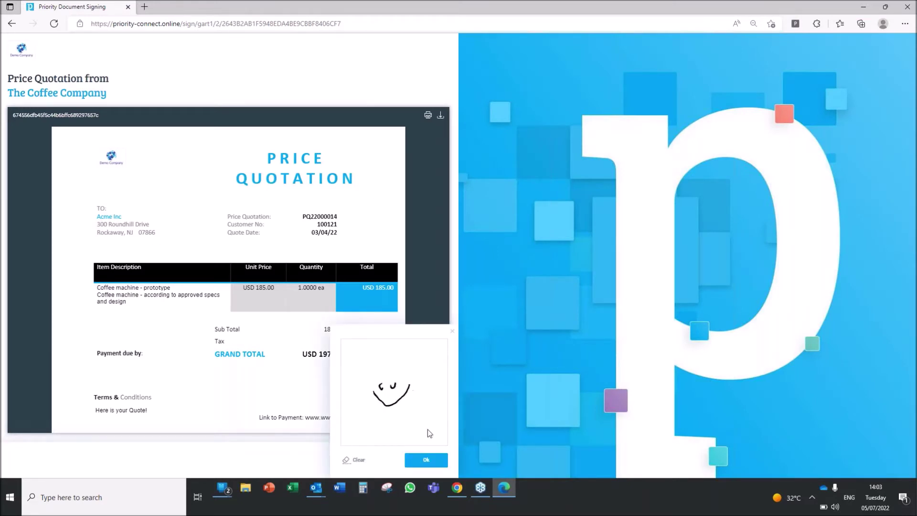
click(427, 461)
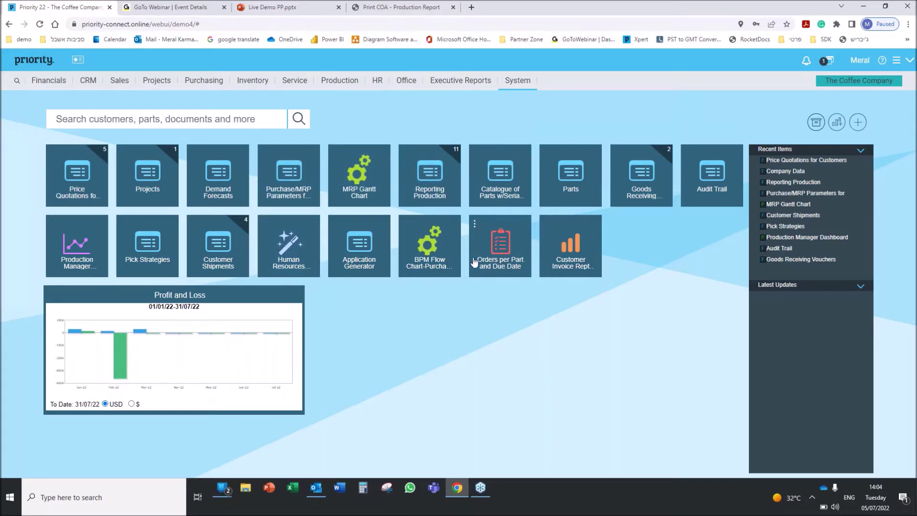
Step: Open the Tech Media Group project's planning and go through its activities from Design to Prototype production
click(145, 173)
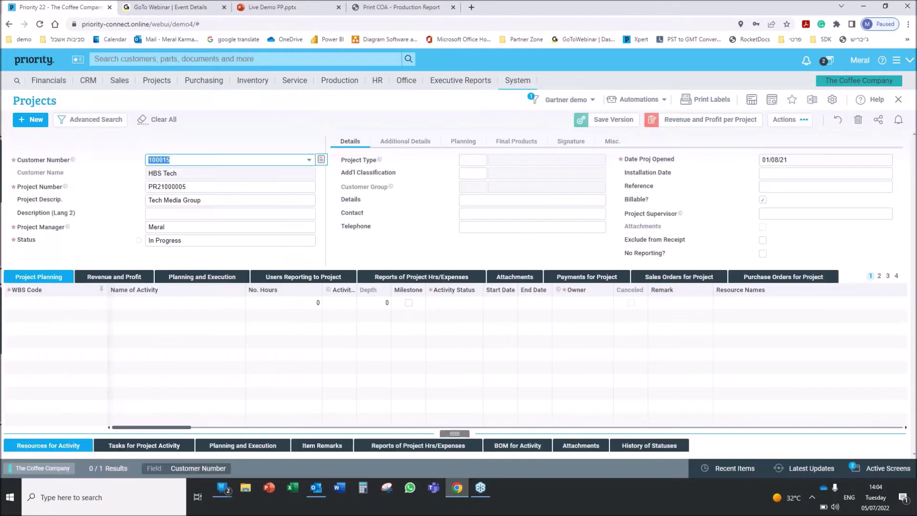
click(67, 281)
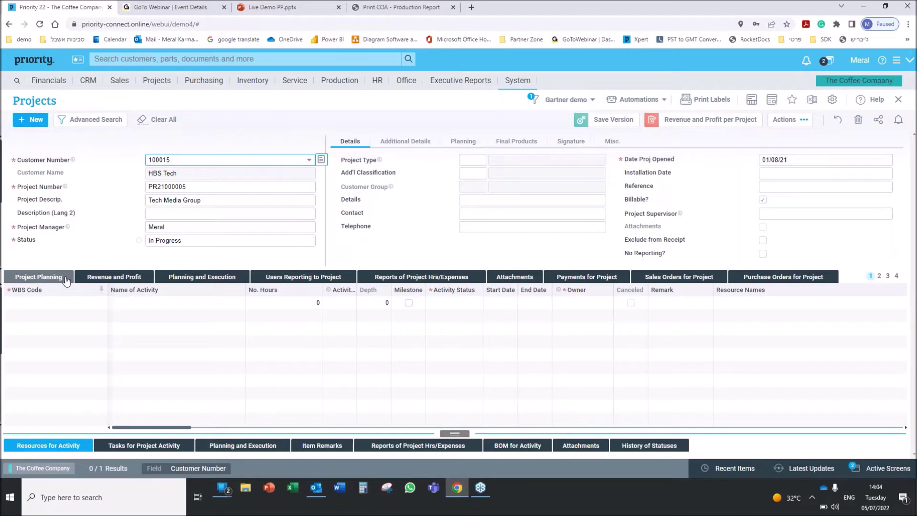
click(178, 316)
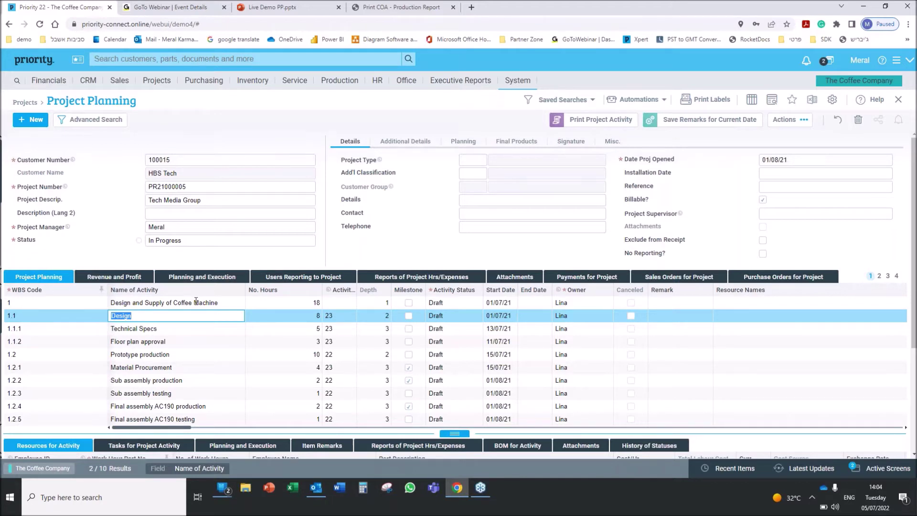
click(191, 328)
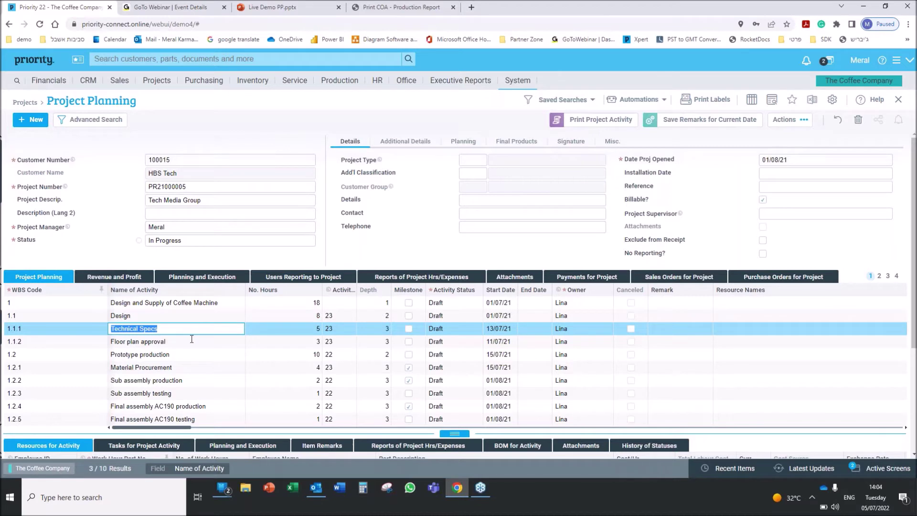
click(194, 342)
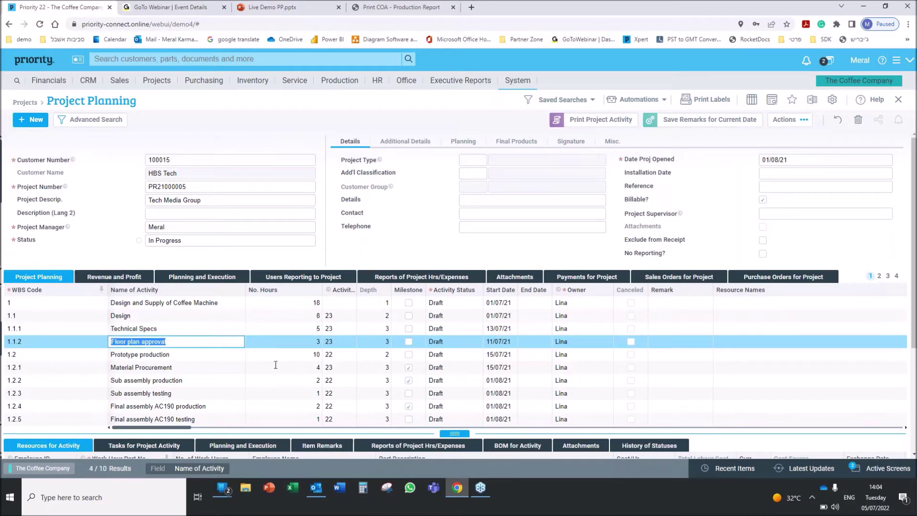
click(219, 361)
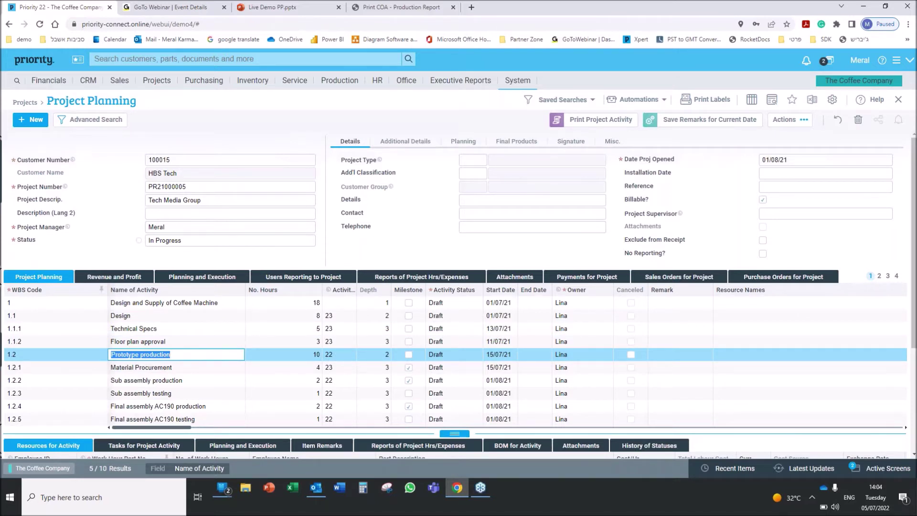
Step: Check the planned number of hours for Floor plan approval, Technical Specs, the main activity and Design
click(275, 342)
click(286, 328)
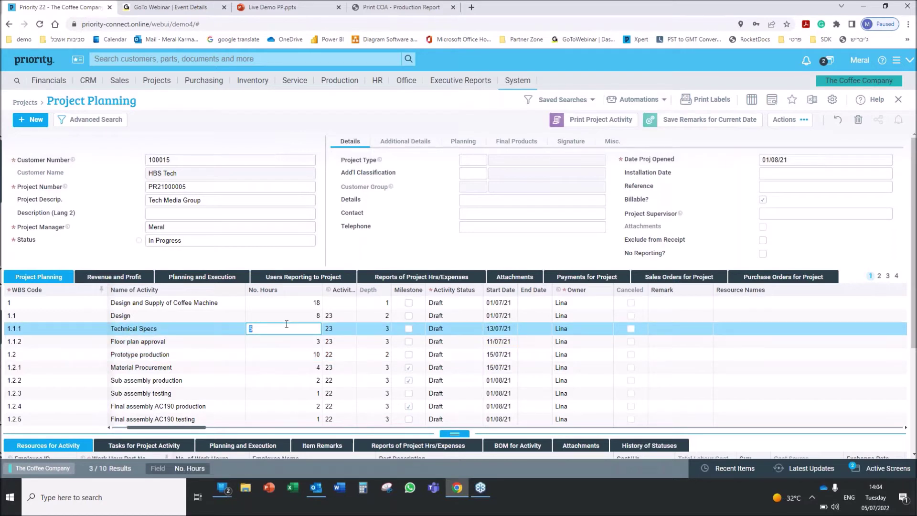
click(295, 305)
click(296, 315)
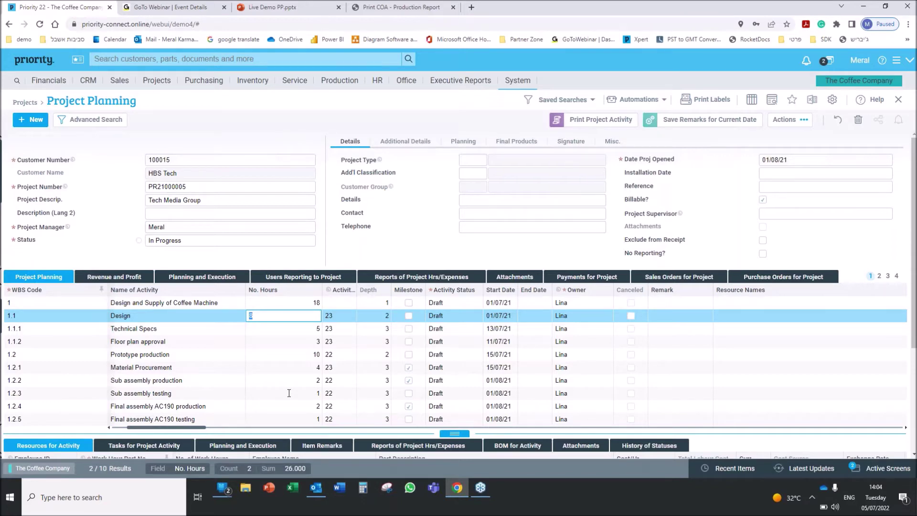
Step: Review the itemised lines of the 2022 Coffee machines demand forecast and return to the home page
click(31, 62)
click(218, 191)
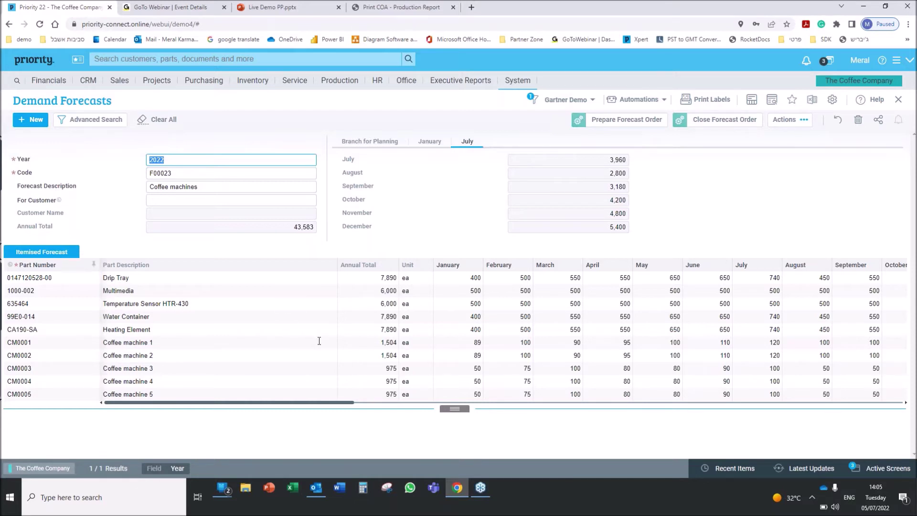
click(267, 319)
key(Down)
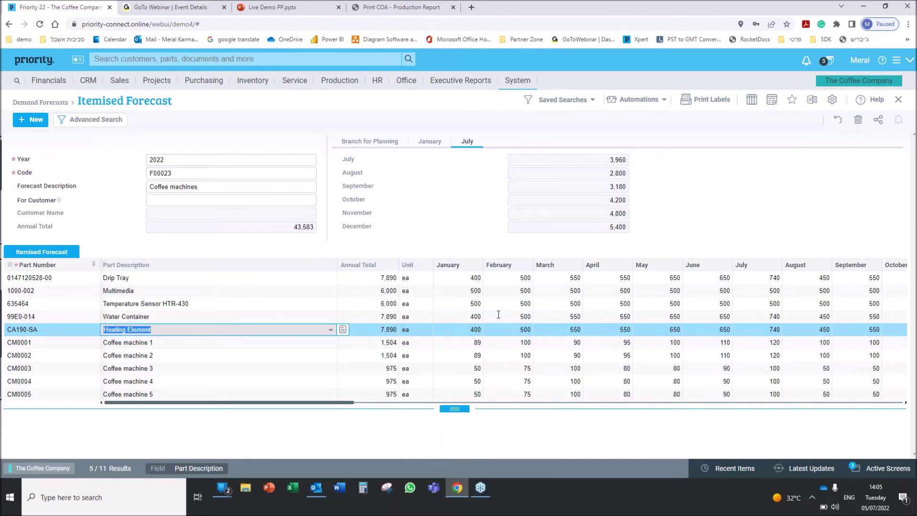
key(Escape)
key(Escape)
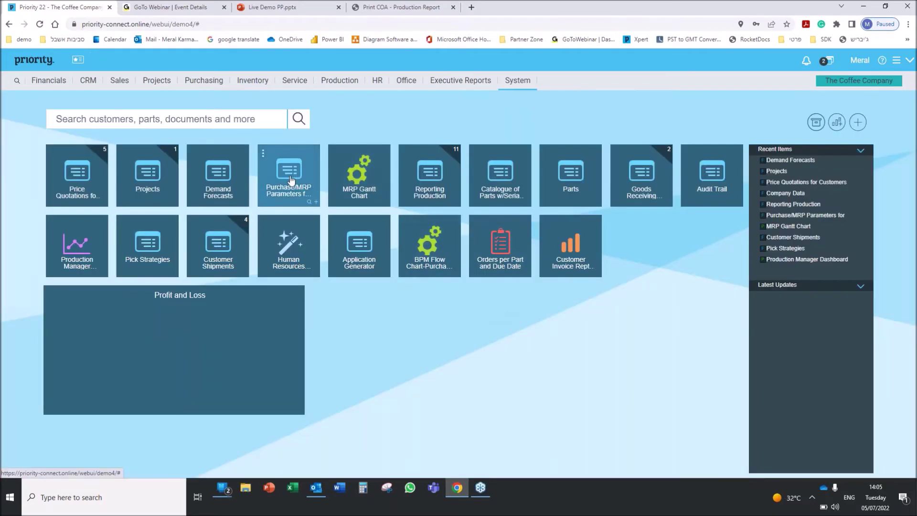
Step: Open the Purchase/MRP Parameters for part CM001, Coffee Machine - Tornado, and enter its MRP Analysis - Processed Parts
click(290, 178)
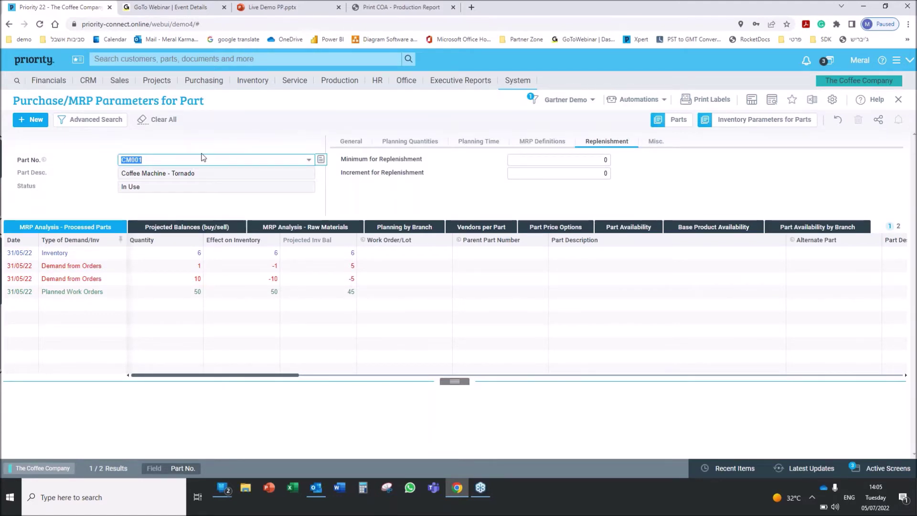
key(Tab)
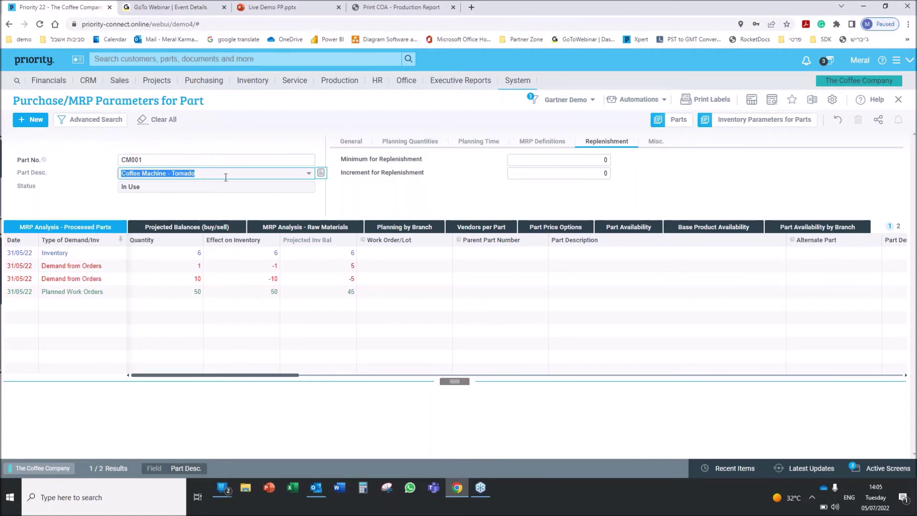
click(46, 229)
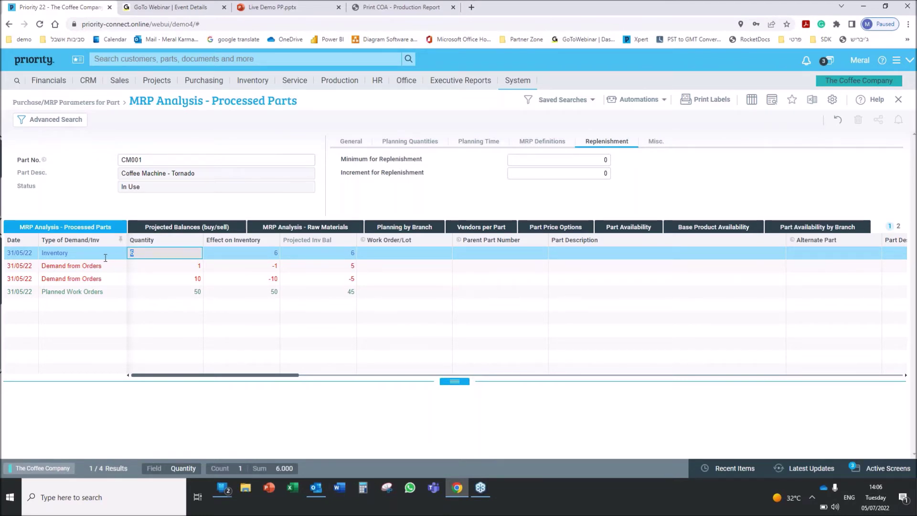
Step: Examine CM001's inventory, order demand and planned work order lines, including the purchase requisition column
click(62, 256)
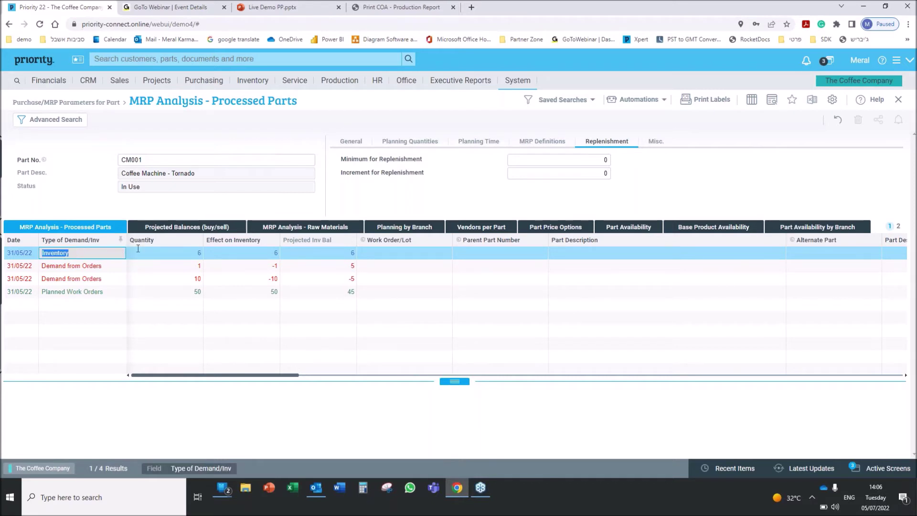
click(116, 265)
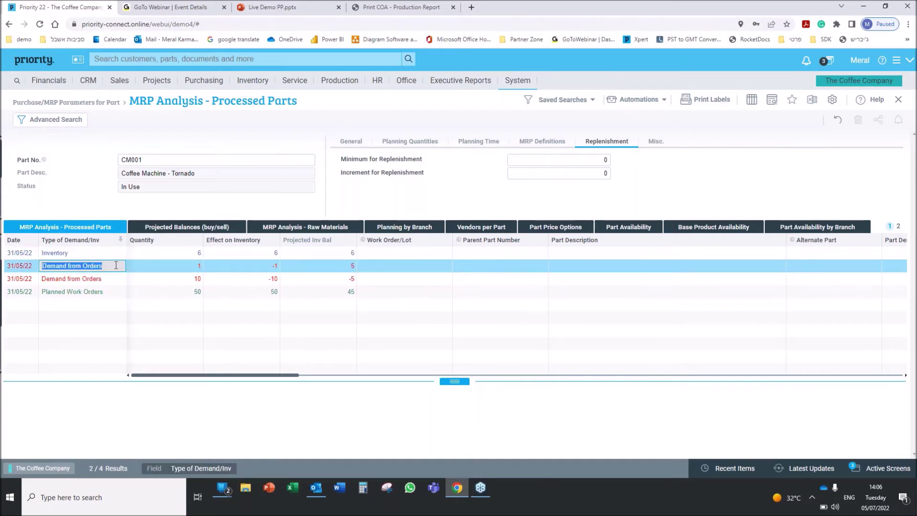
click(173, 290)
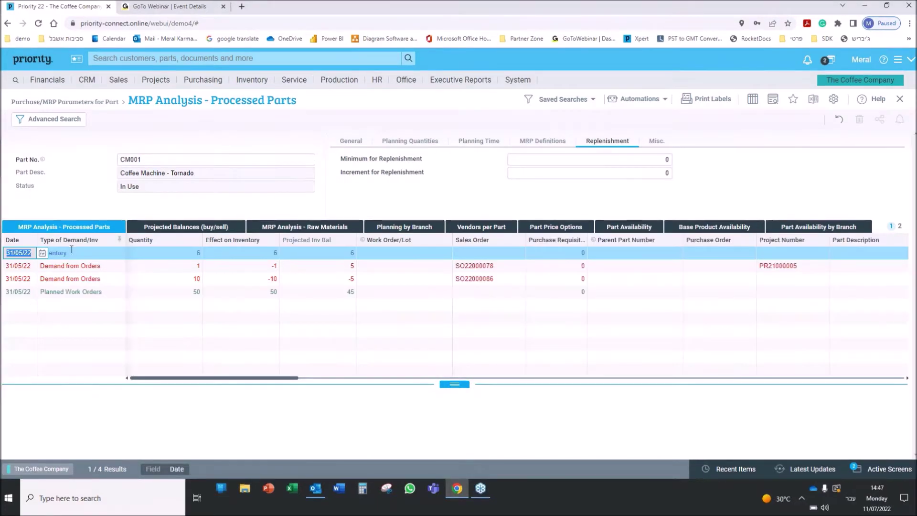
key(shift+Tab)
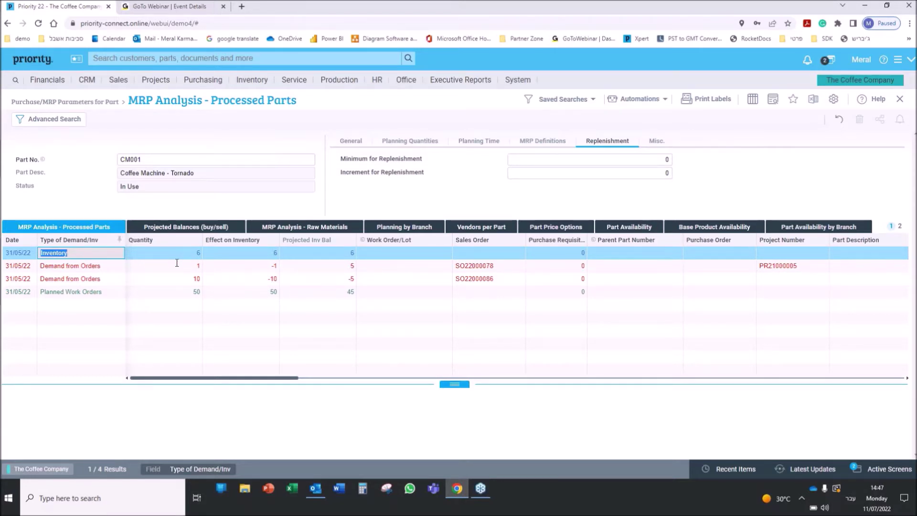
click(533, 252)
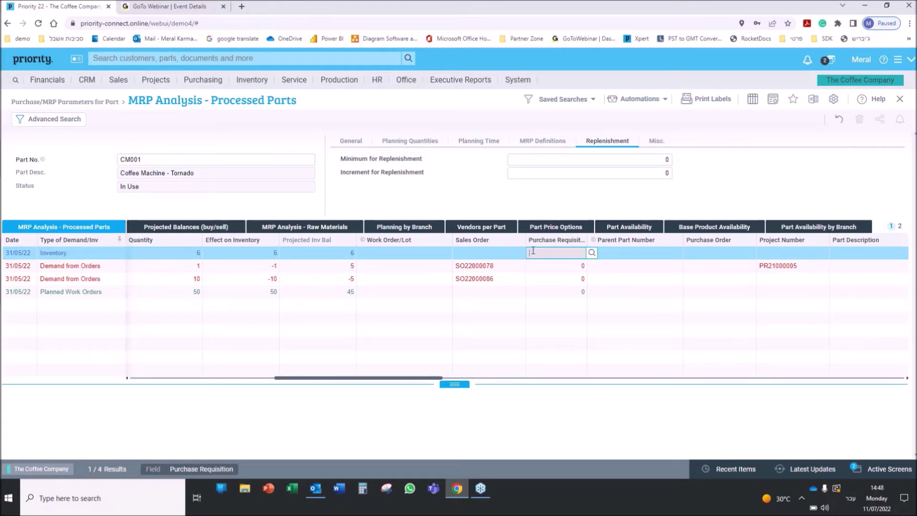
Step: Move to part 99E0-014, Water Container, and display its Projected Balances (buy/sell)
click(196, 160)
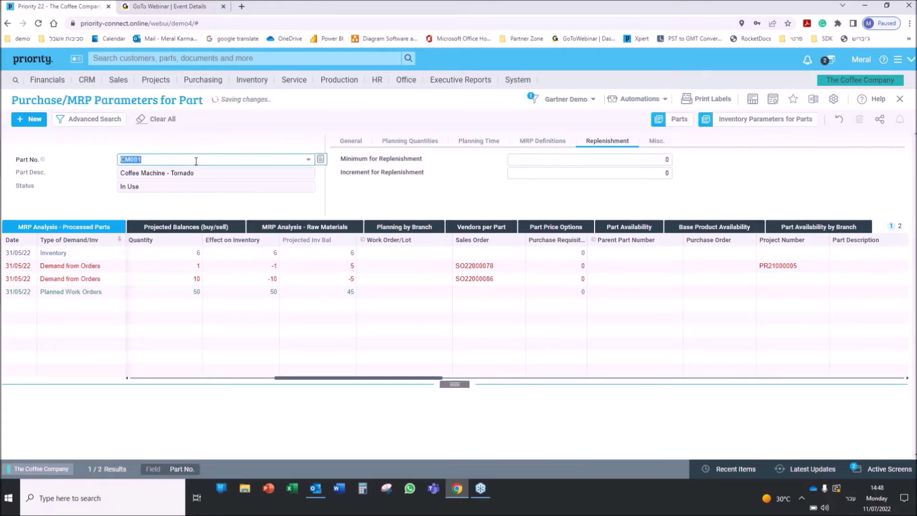
key(Down)
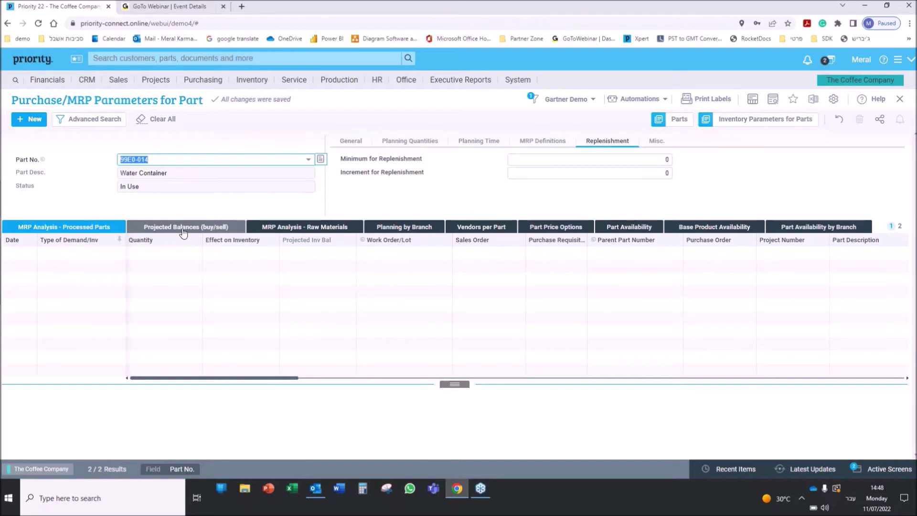
click(184, 227)
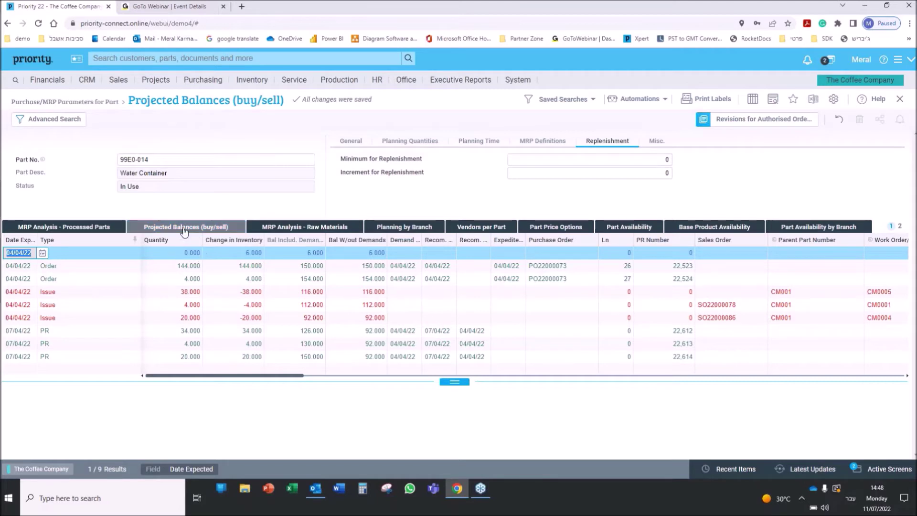
Step: Check the quantities on the Water Container's inventory, issue and purchase order lines
click(171, 253)
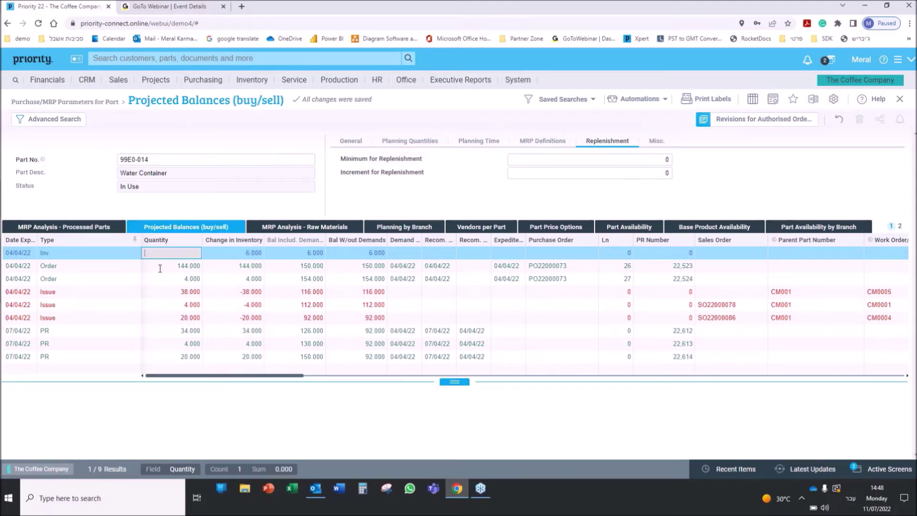
click(171, 290)
click(172, 302)
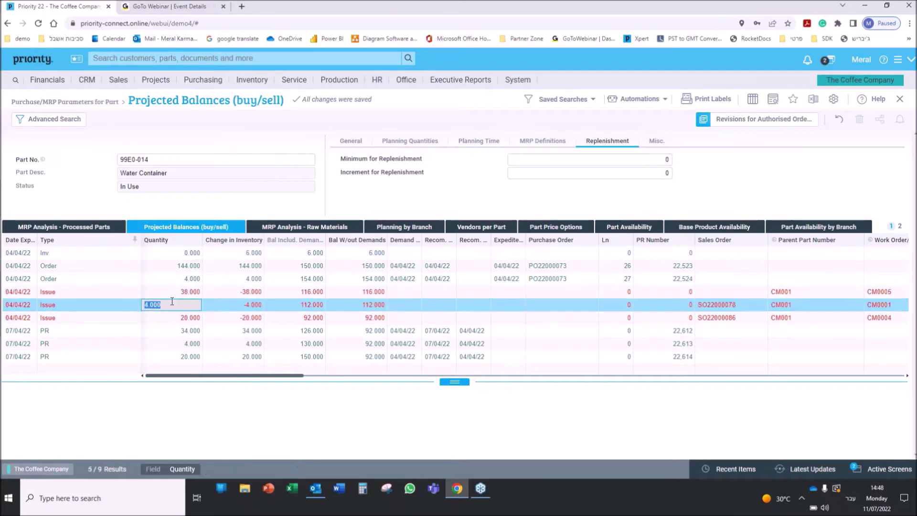
click(161, 267)
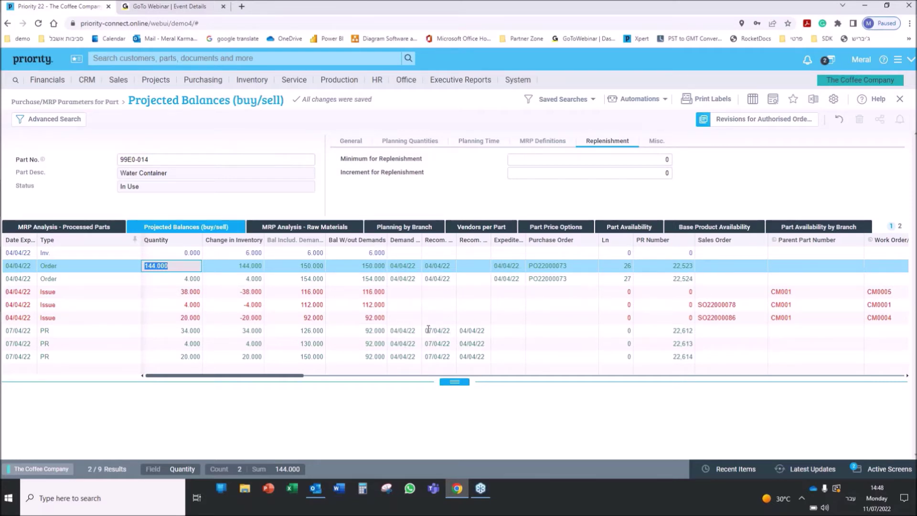
Step: Check the expedited on-hand dates and the purchase order on the Water Container's two Order lines
click(504, 267)
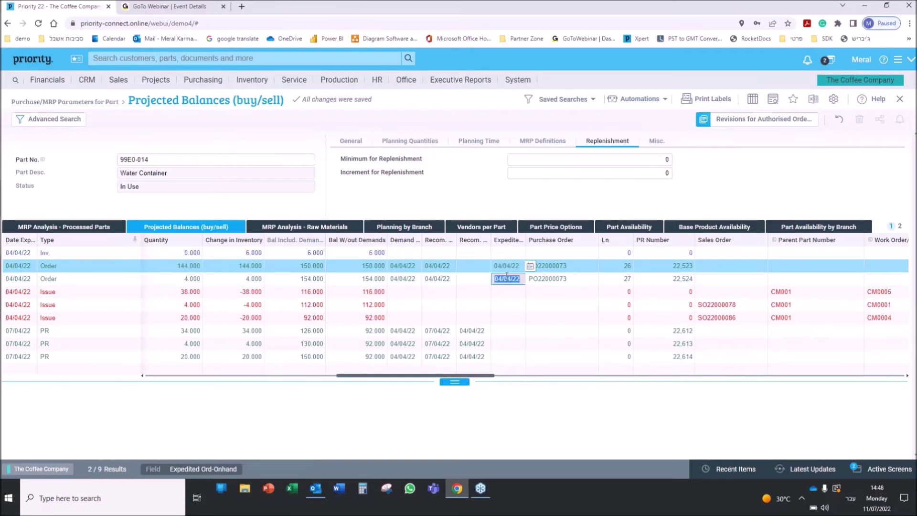
click(507, 277)
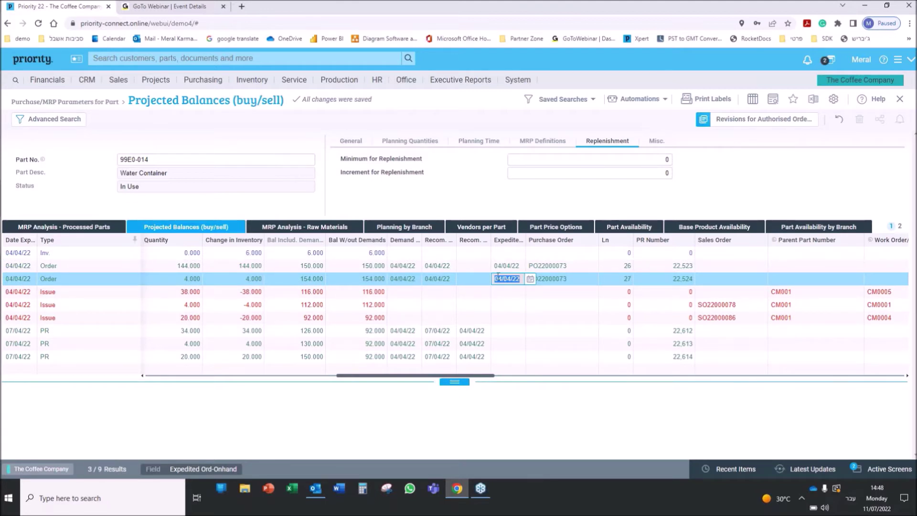
click(558, 277)
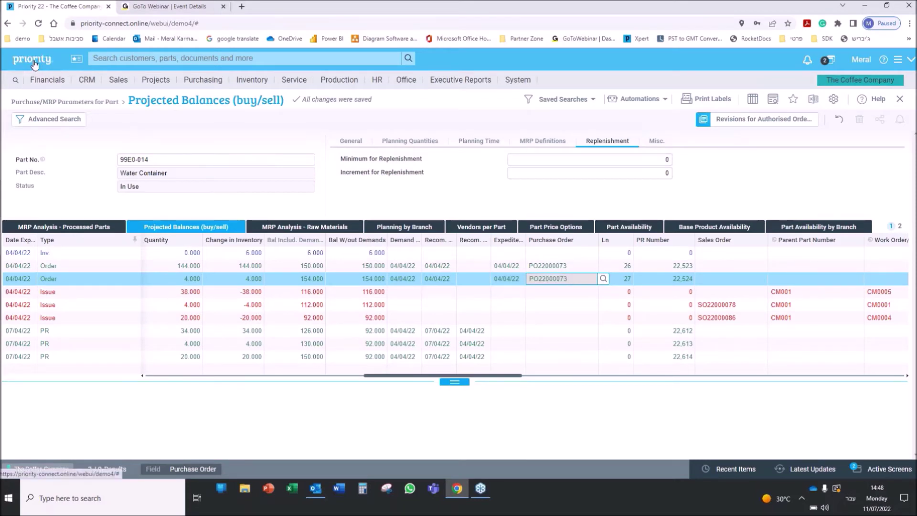
Step: Switch back to the MRP - The Coffee Company Gantt chart among the active screens
click(42, 67)
click(828, 59)
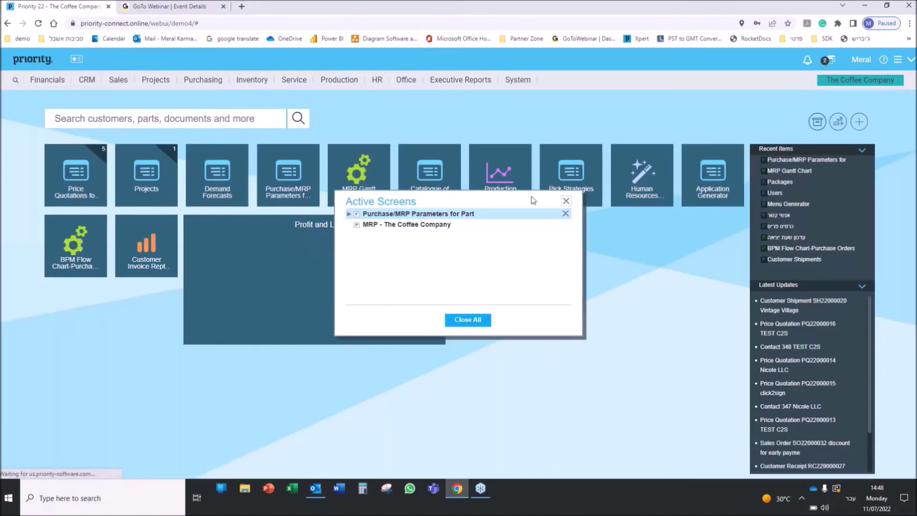
click(430, 224)
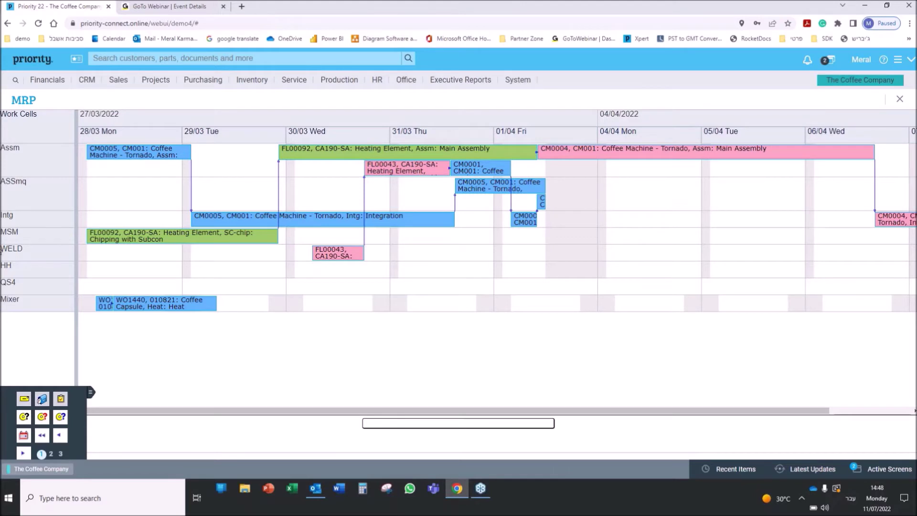
Step: Try to reschedule the Coffee Machine - Tornado operation in the ASSmq work cell to 31/03/22 14:42 - 01/04/22 13:10
mouse_move(531, 189)
mouse_down()
mouse_move(537, 258)
mouse_move(511, 241)
mouse_move(480, 196)
mouse_move(546, 191)
mouse_up()
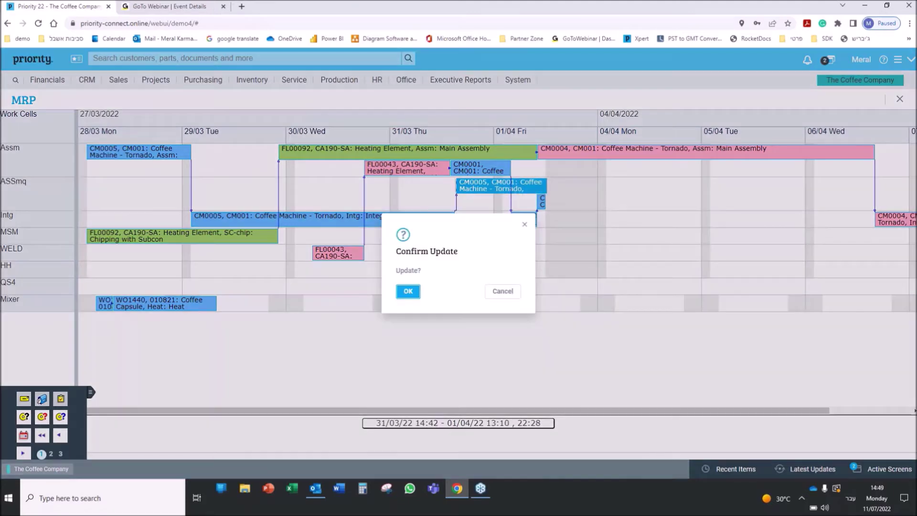
click(502, 291)
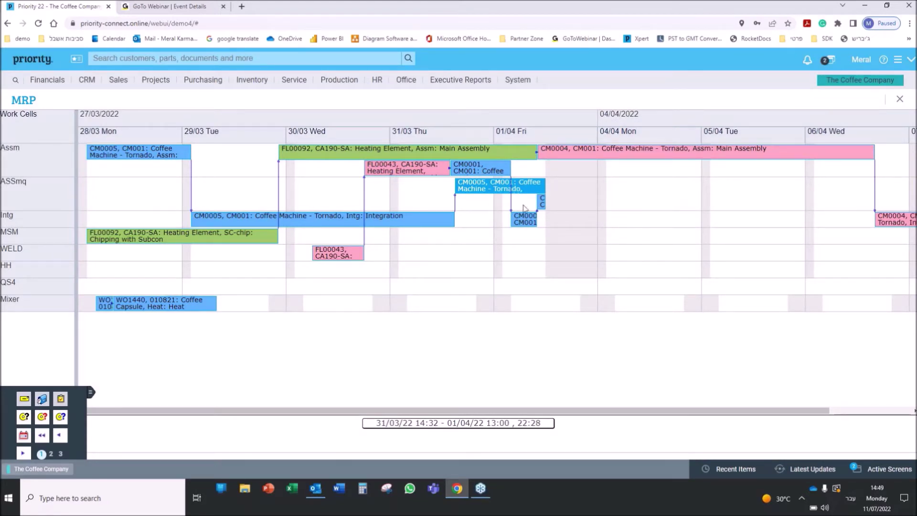
Step: Open the work order of the pink Coffee Machine - Tornado bar in the Assm work cell and check its BOM revision number
click(574, 156)
click(585, 171)
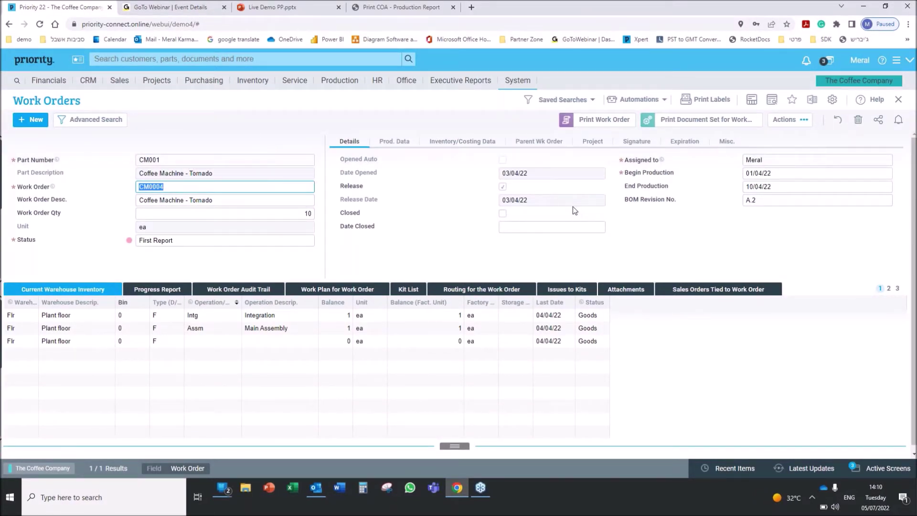
click(796, 201)
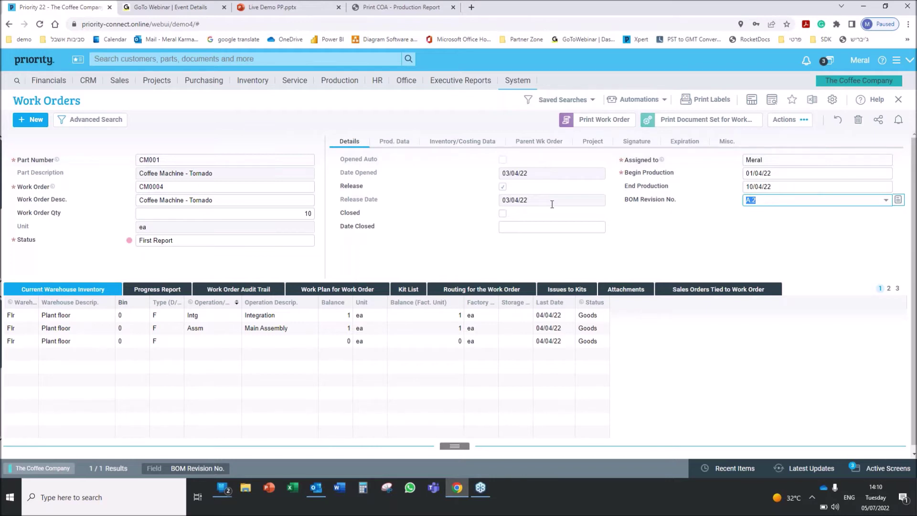
Step: Open the part record of CM001 from the work order and enter its Child Parts
click(297, 160)
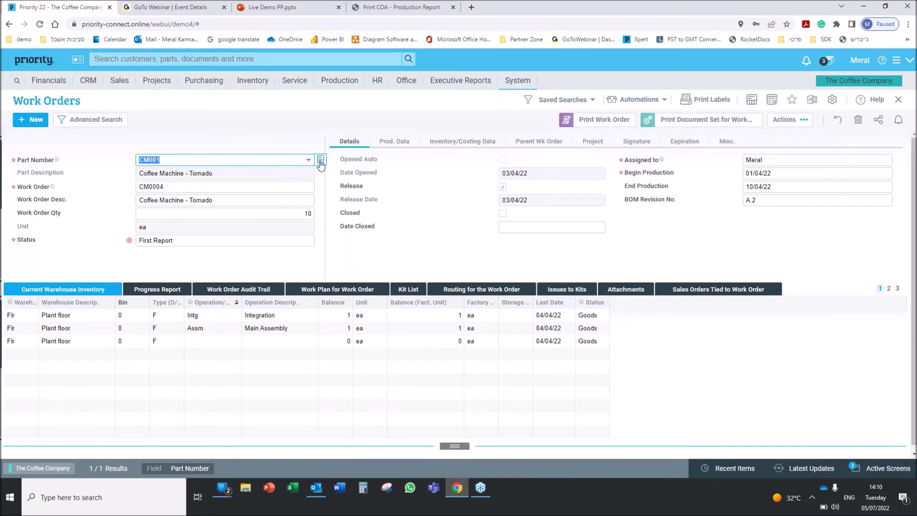
click(321, 160)
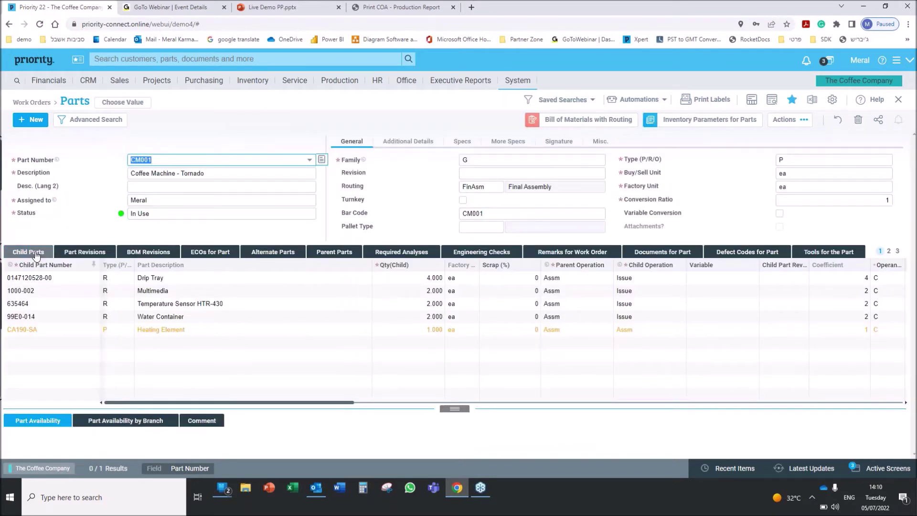
click(39, 257)
Step: Examine CM001's child parts: Drip Tray, Multimedia, Temperature Sensor HTR-430, Water Container and Heating Element
click(193, 280)
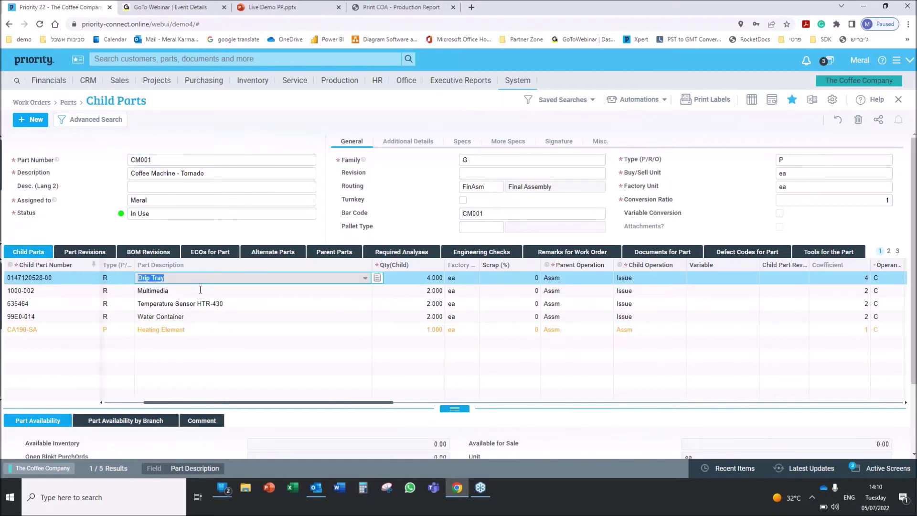
click(208, 291)
click(225, 304)
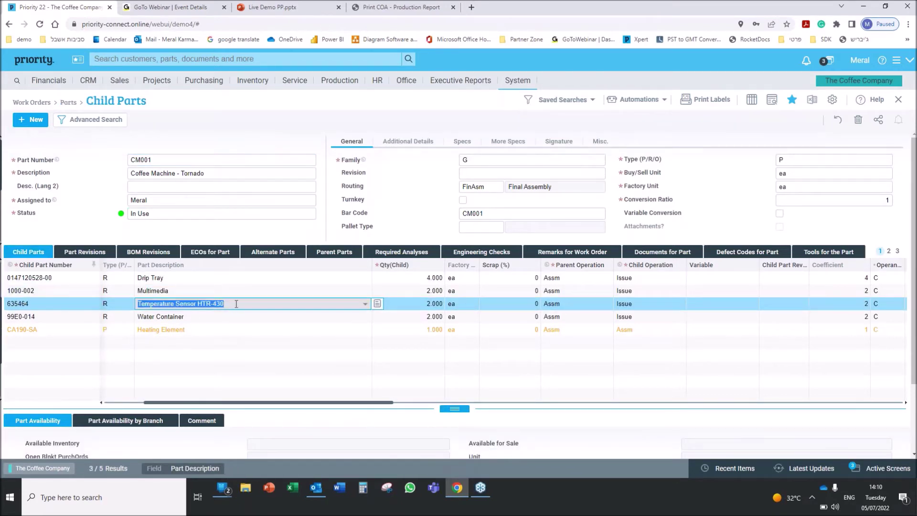
click(217, 282)
click(215, 288)
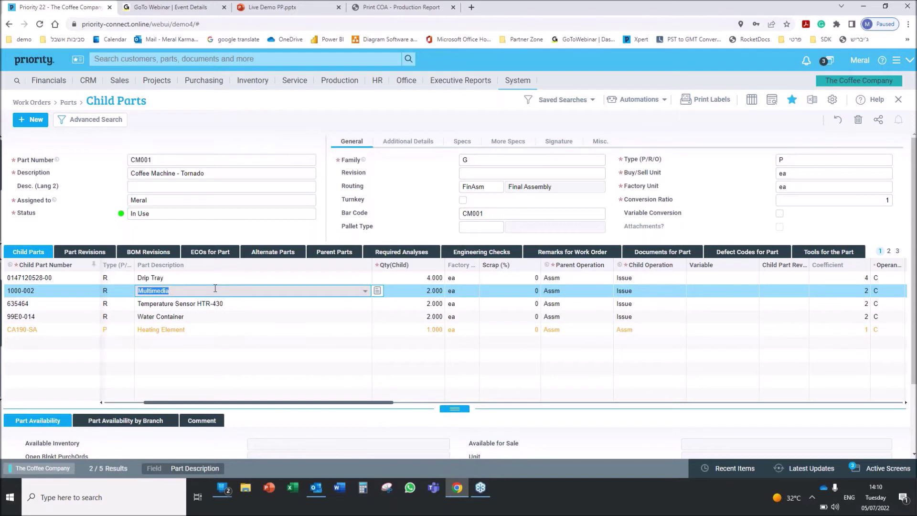
click(240, 304)
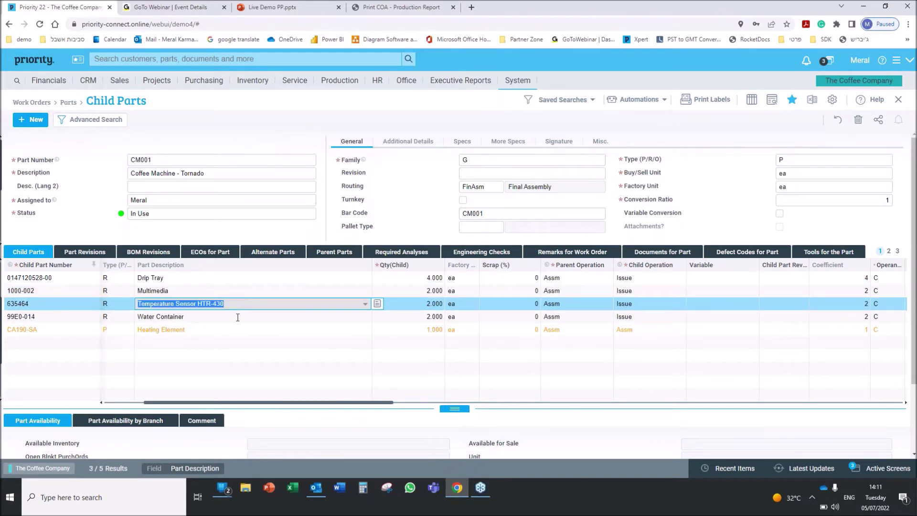
click(237, 317)
click(221, 330)
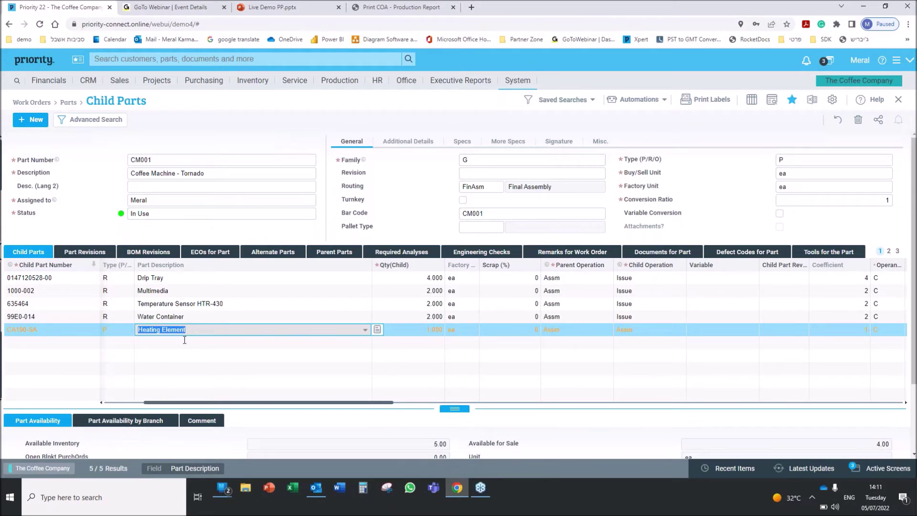
Step: Open the engineering change order dated 03/04/22 from CM001's ECOs and display its implications
click(218, 256)
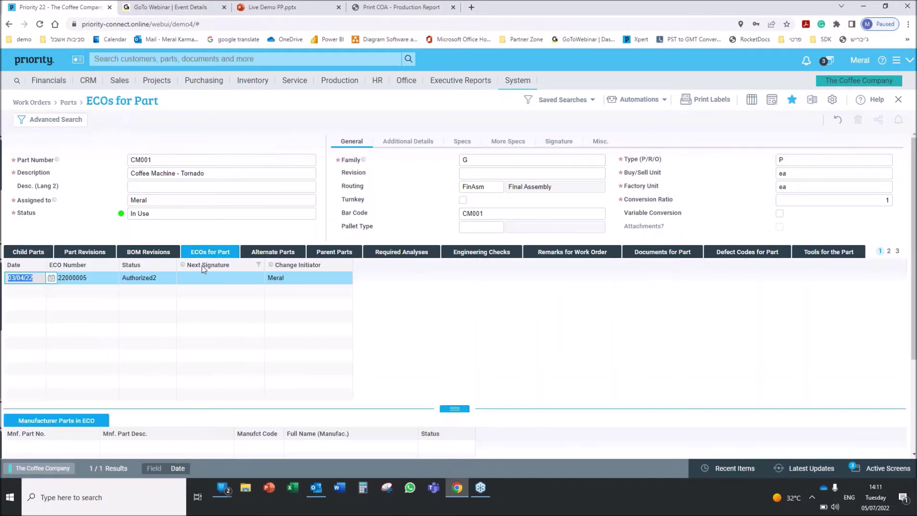
click(105, 279)
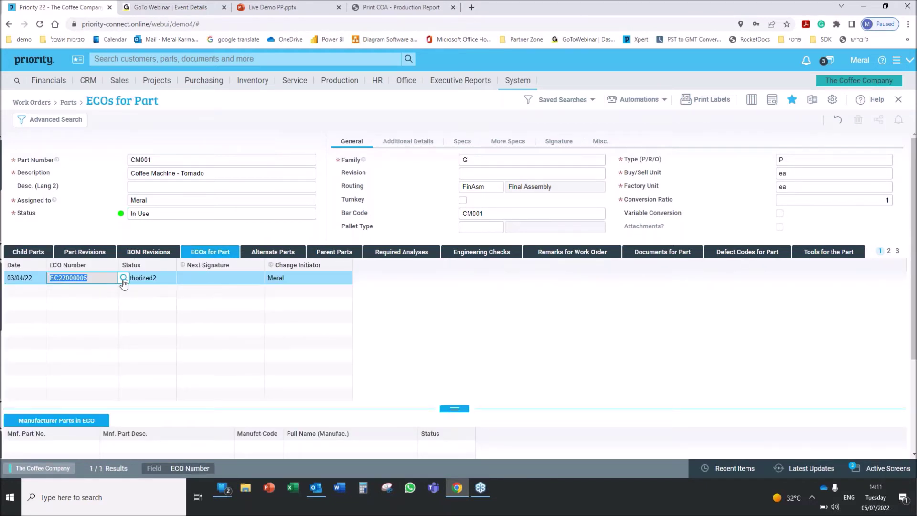
click(124, 279)
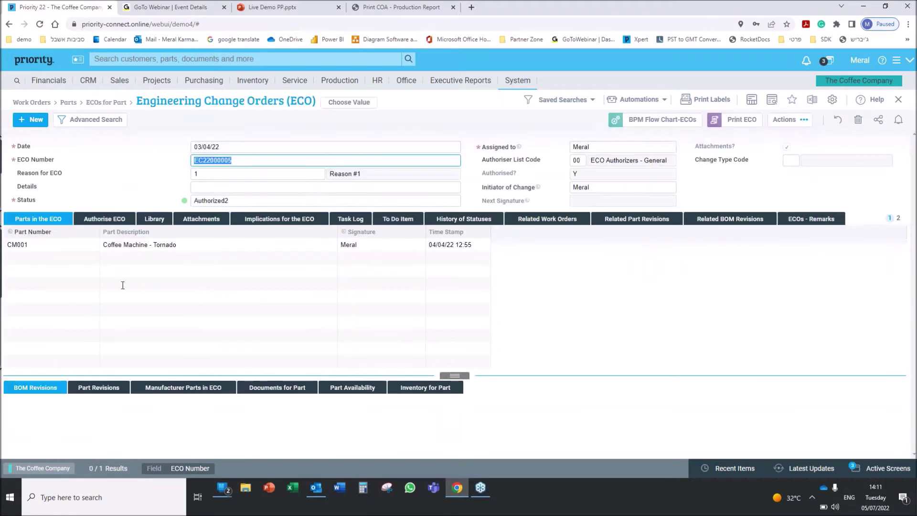
click(253, 222)
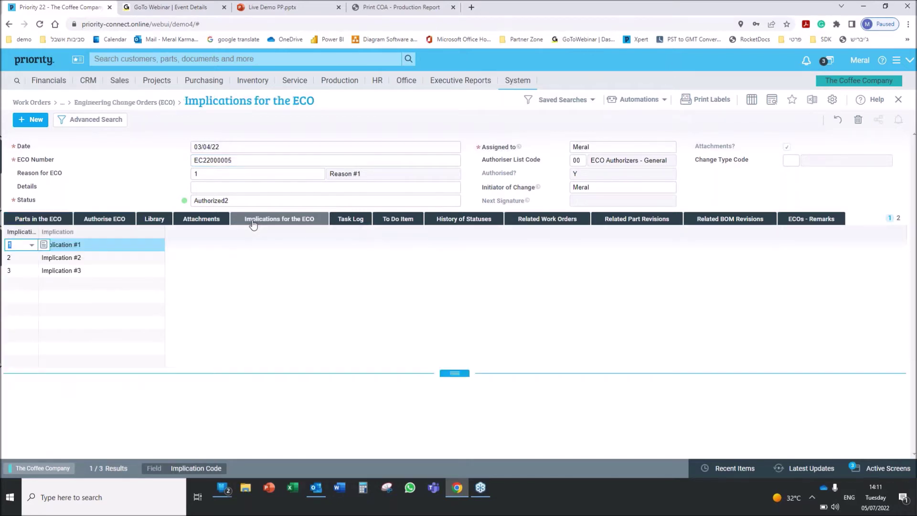
click(81, 284)
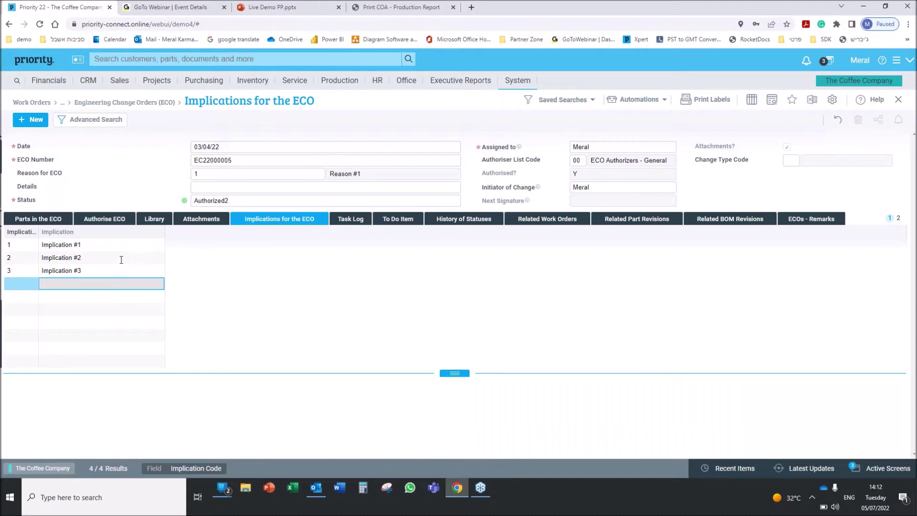
Step: View the attached image coffee machine pic.jpg from the ECO's attachments and return to the ECO
click(196, 220)
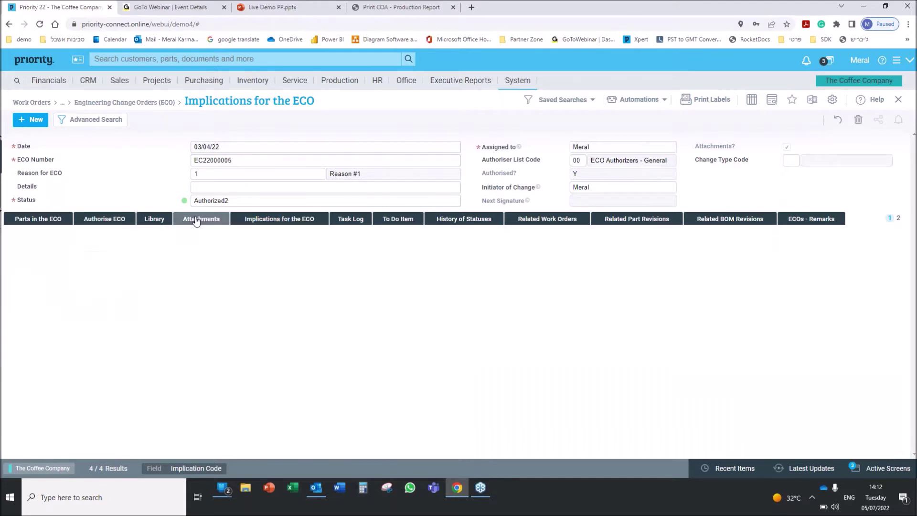
click(449, 247)
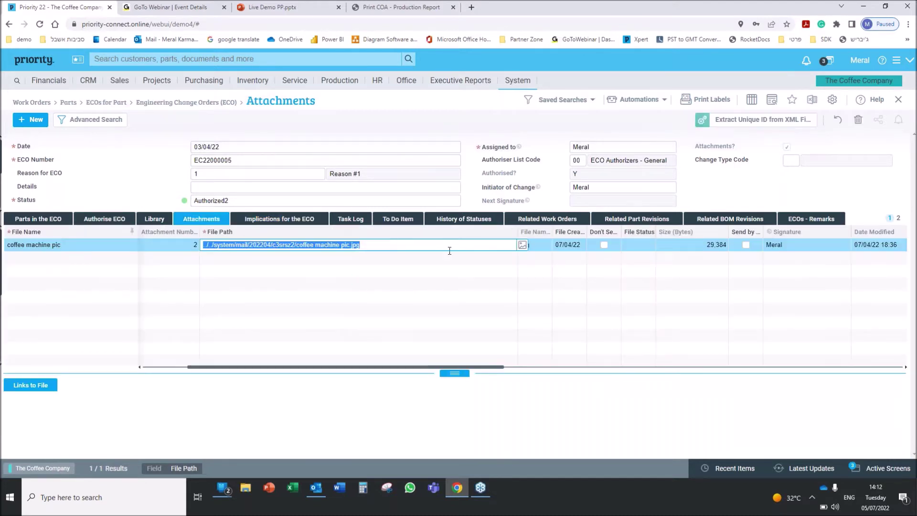
click(523, 245)
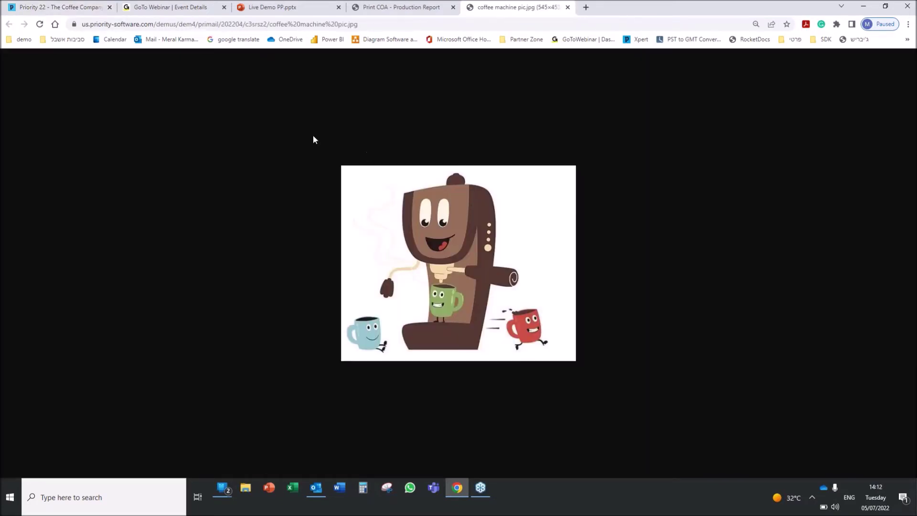
click(81, 9)
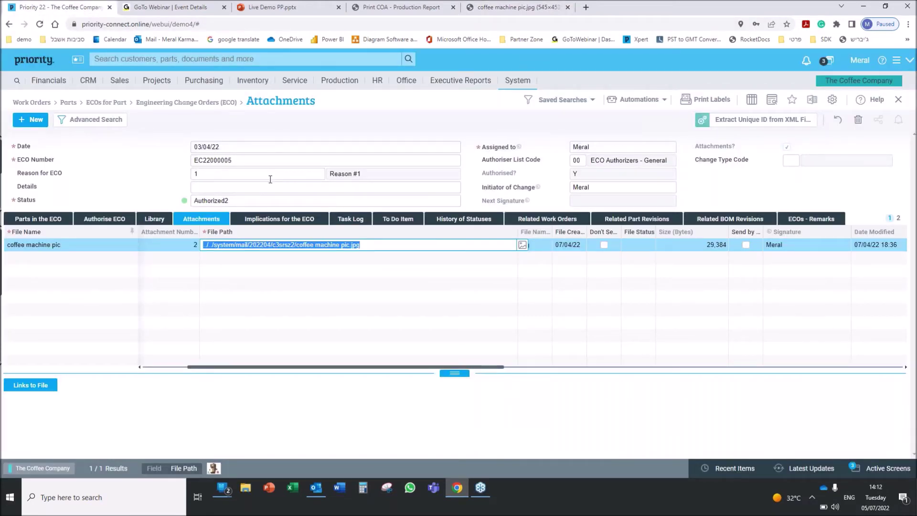
Step: Open the BPM flow chart for ECOs and bring up the rule definition for the Pending Auth status
click(264, 146)
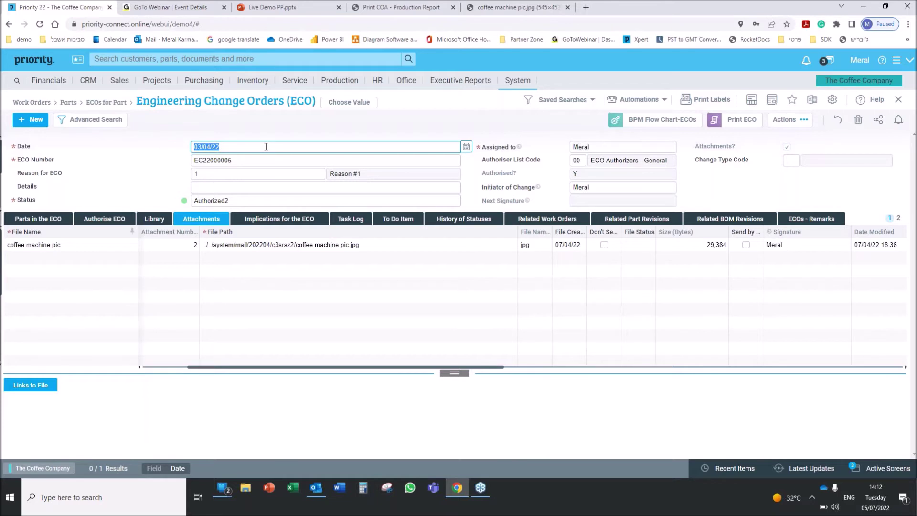
click(626, 121)
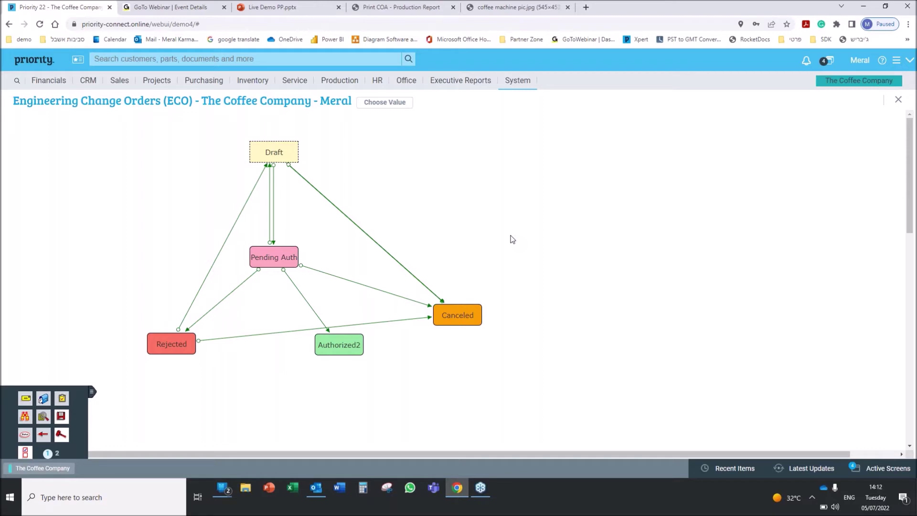
click(275, 258)
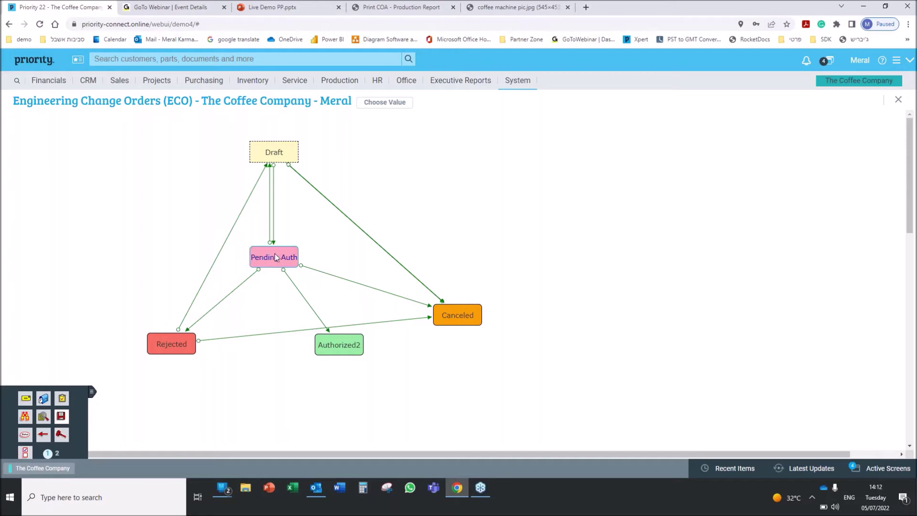
right_click(276, 258)
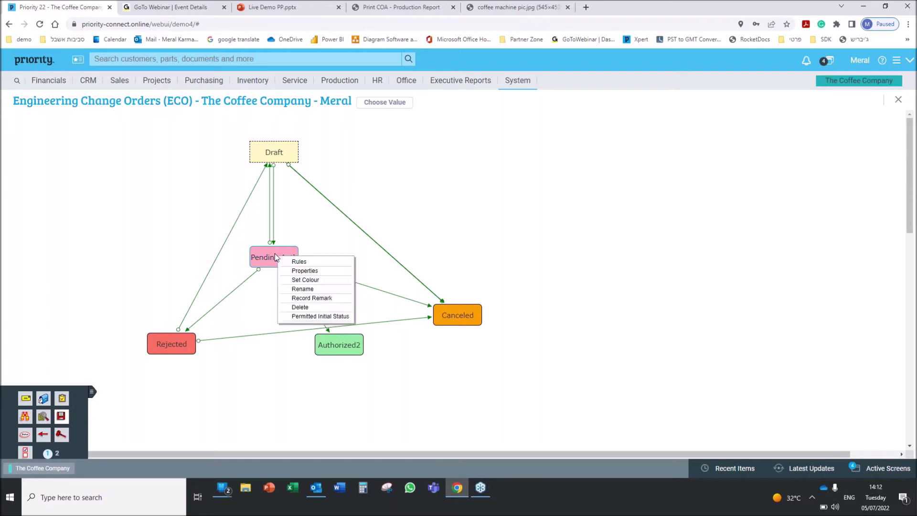
click(322, 262)
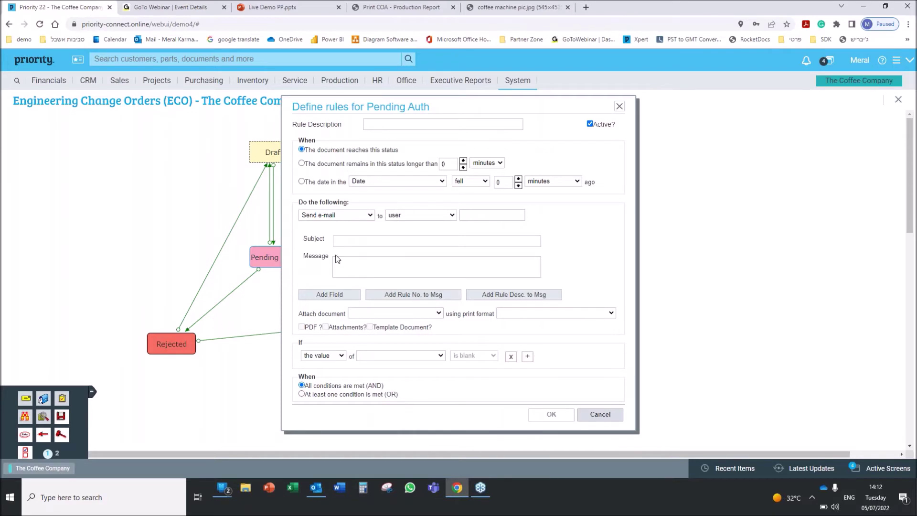
Step: Move the rule definition clear of the flow chart and check which actions a Pending Auth rule can perform
drag(459, 109, 638, 104)
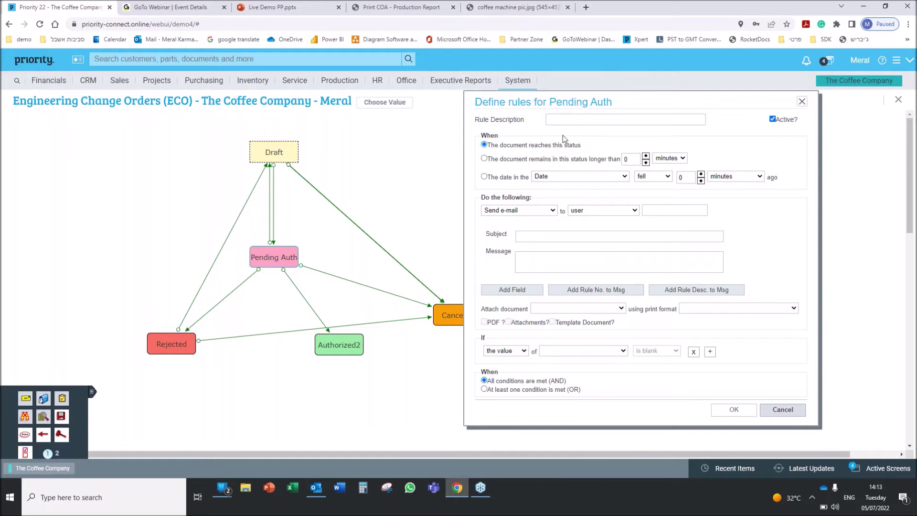
click(549, 213)
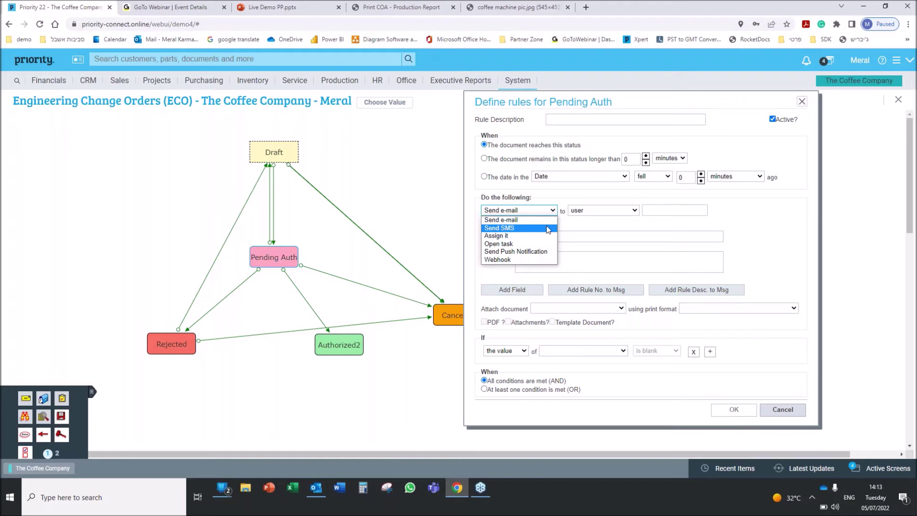
key(Escape)
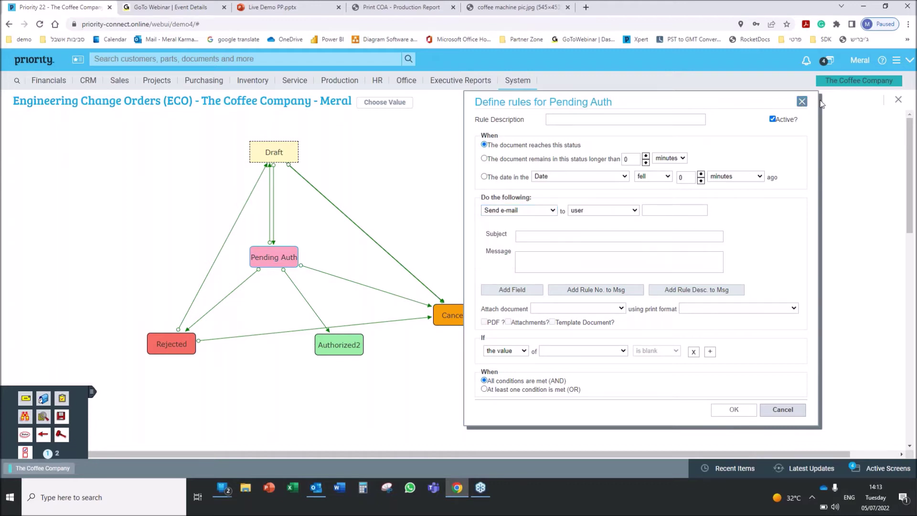
Step: Close the rule definition and the ECO flow chart without saving a rule, and return to the work order
click(803, 101)
click(899, 100)
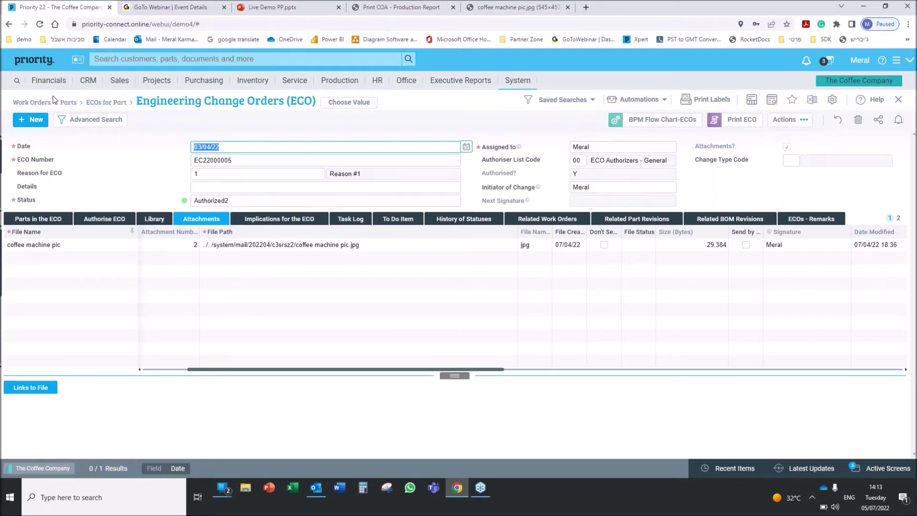
click(40, 104)
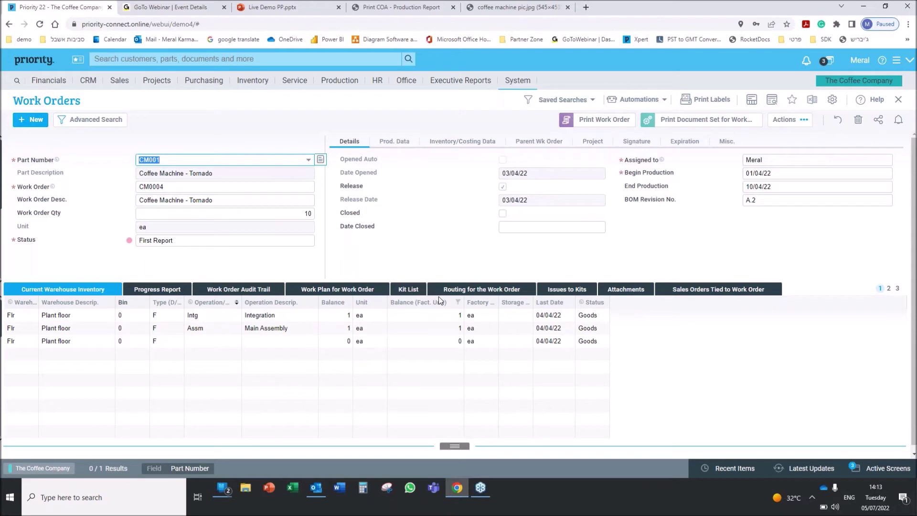
Step: Review the work order's kit list down to the Heating Element and bring up the routing for the work order
click(424, 287)
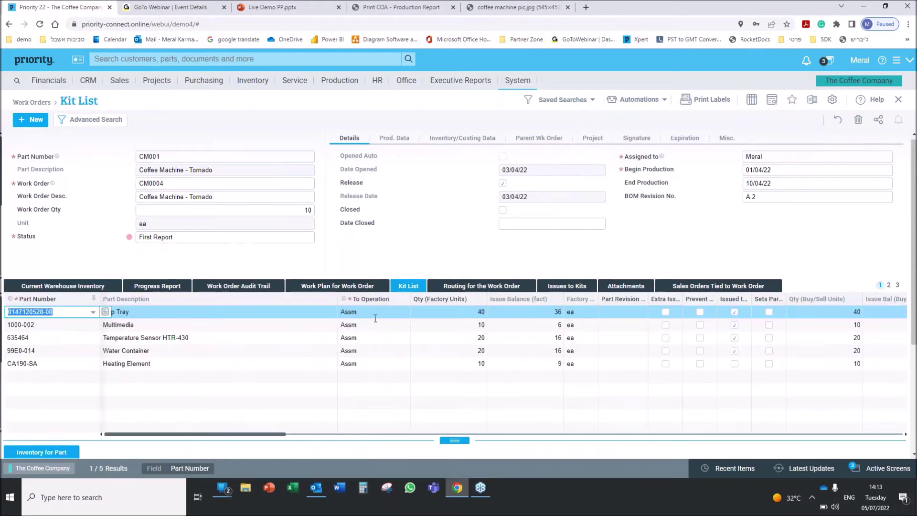
click(219, 365)
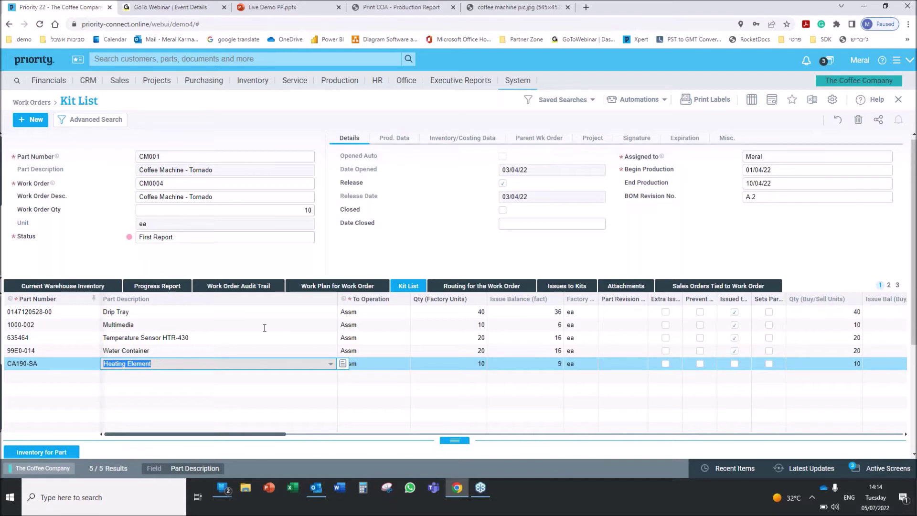
key(End)
click(524, 287)
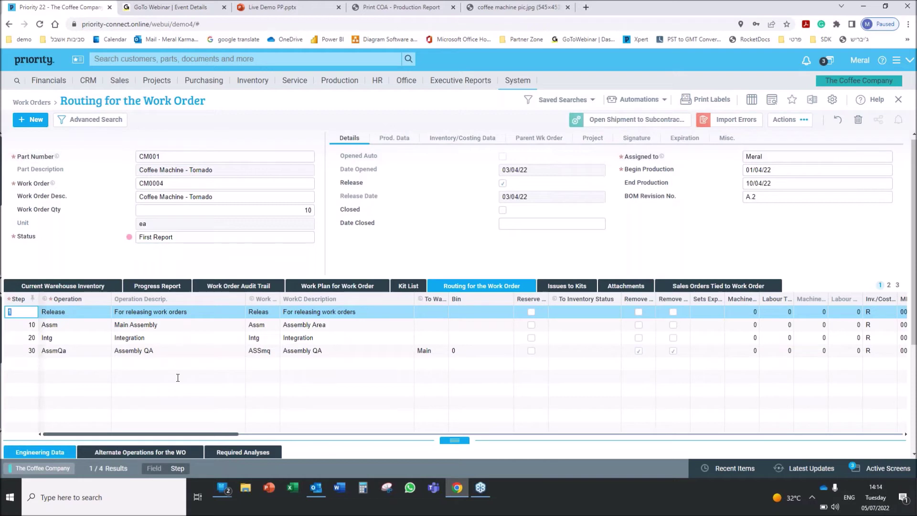
Step: Open the production report behind the first Assm entry in the work order's progress report
click(160, 286)
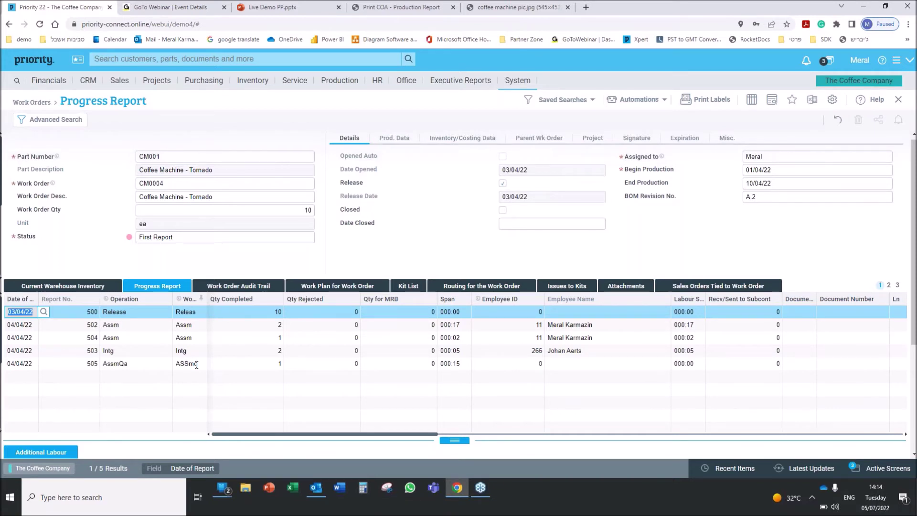
click(76, 324)
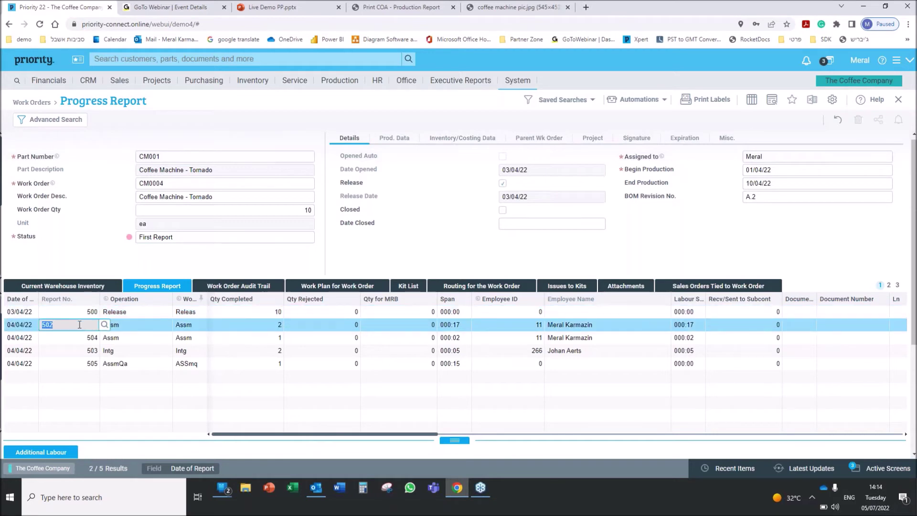
click(104, 324)
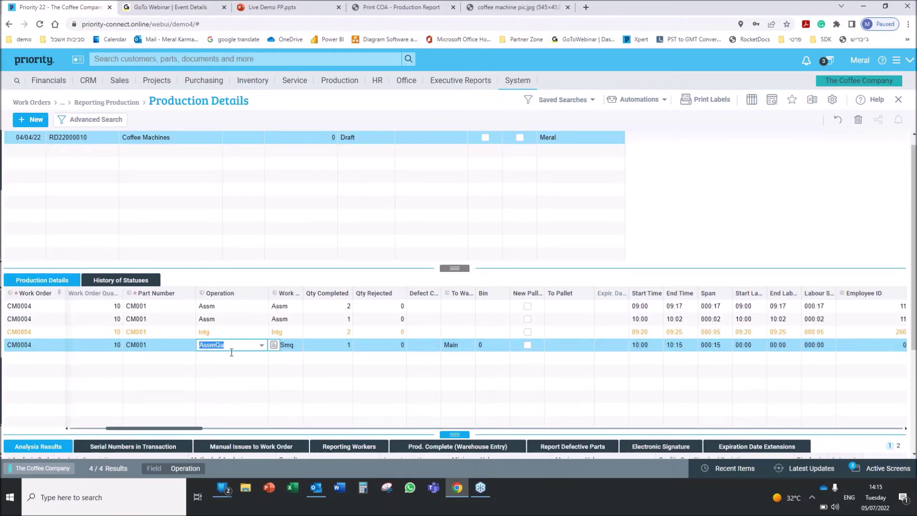
Step: Check the serial numbers reported for the AssmQa operation and return to the production details
click(172, 448)
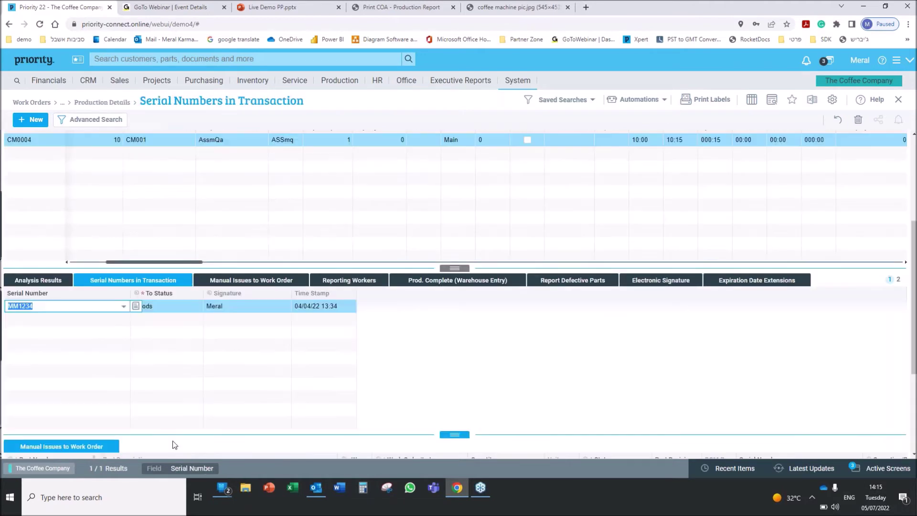
click(74, 320)
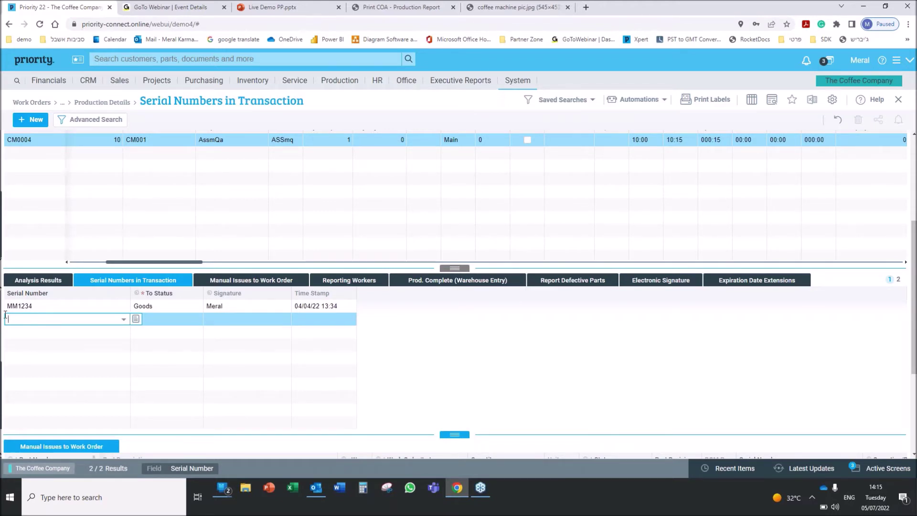
key(ctrl+Page_Up)
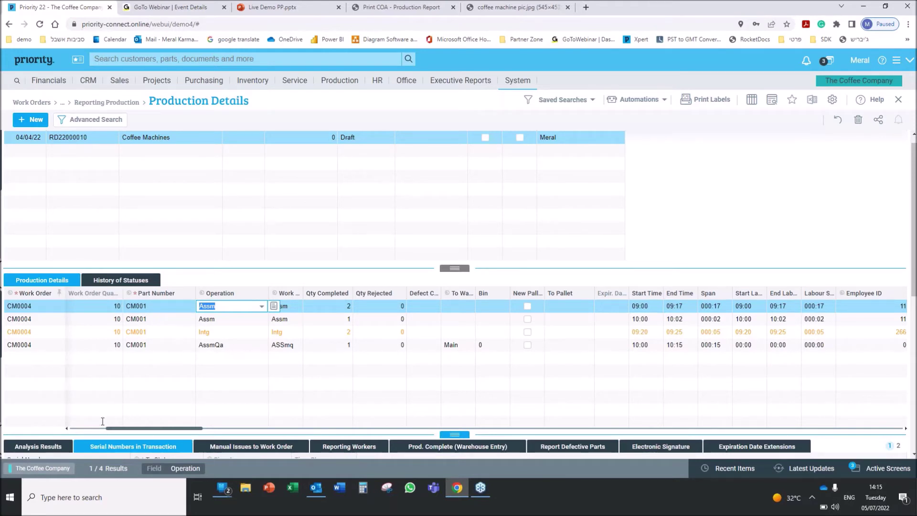
Step: Examine the Intg operation's analysis results, view the certificate of analysis PDF and return to Priority
click(138, 331)
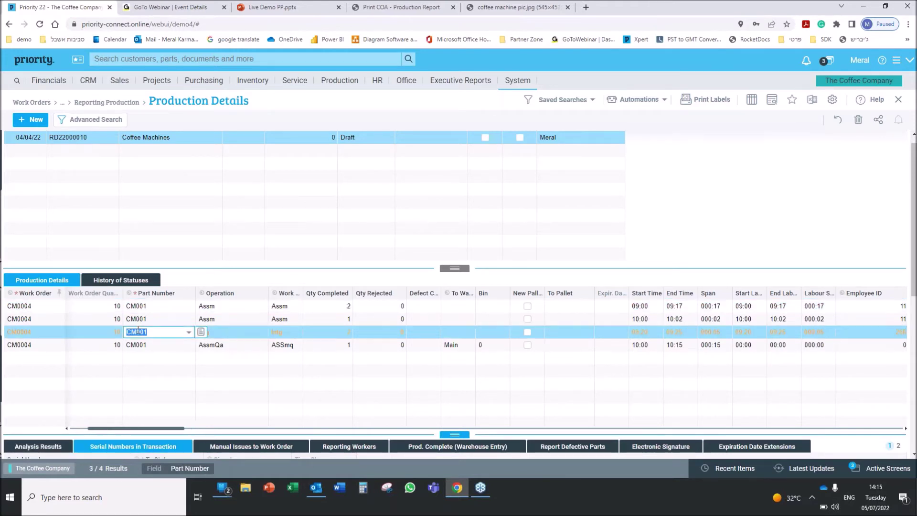
click(57, 446)
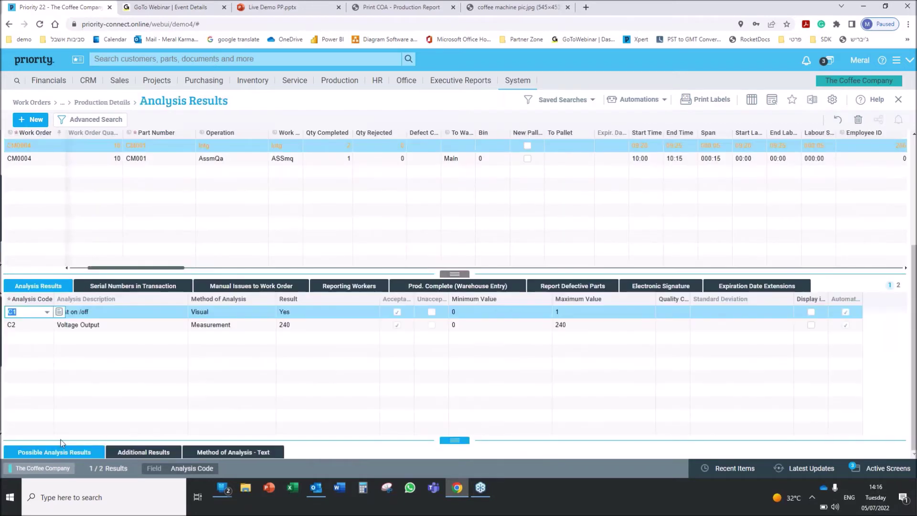
click(166, 337)
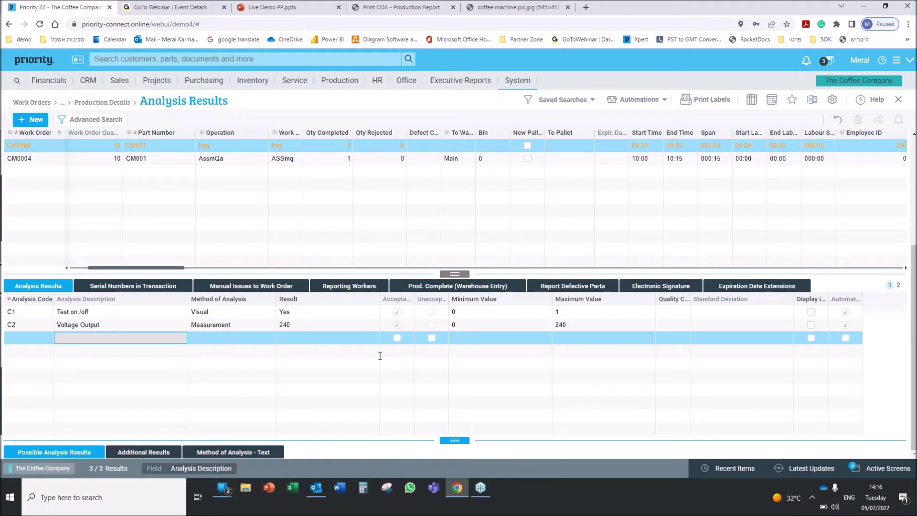
click(405, 8)
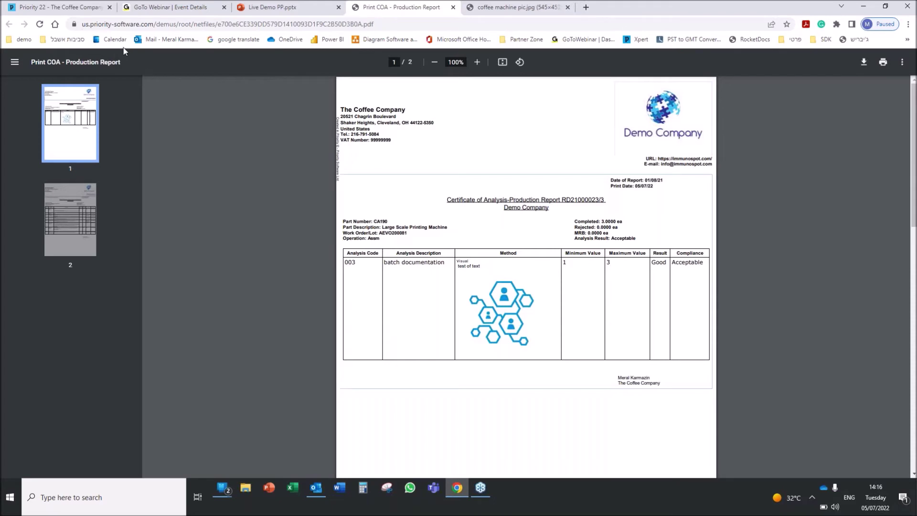
click(71, 9)
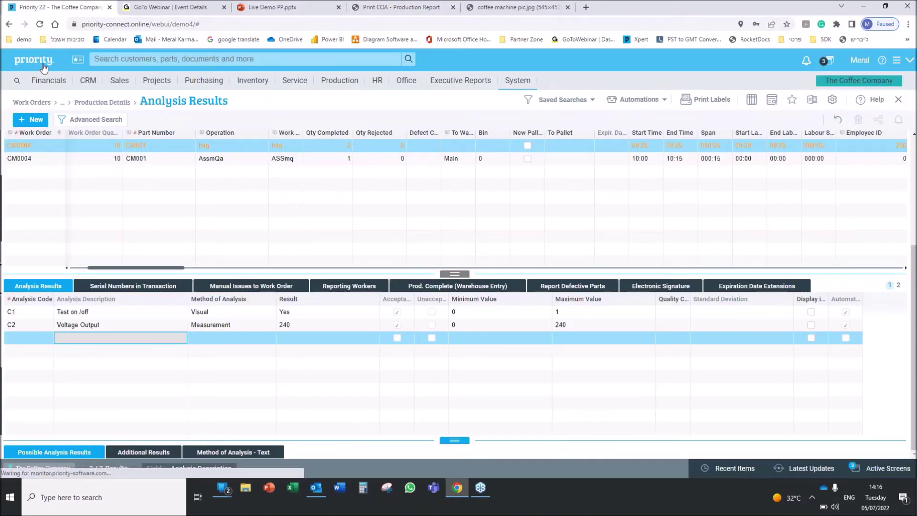
Step: Open the Catalogue of Parts w/Serial Nos. from the home page and examine the component history of the coffee machine's heating element
click(42, 66)
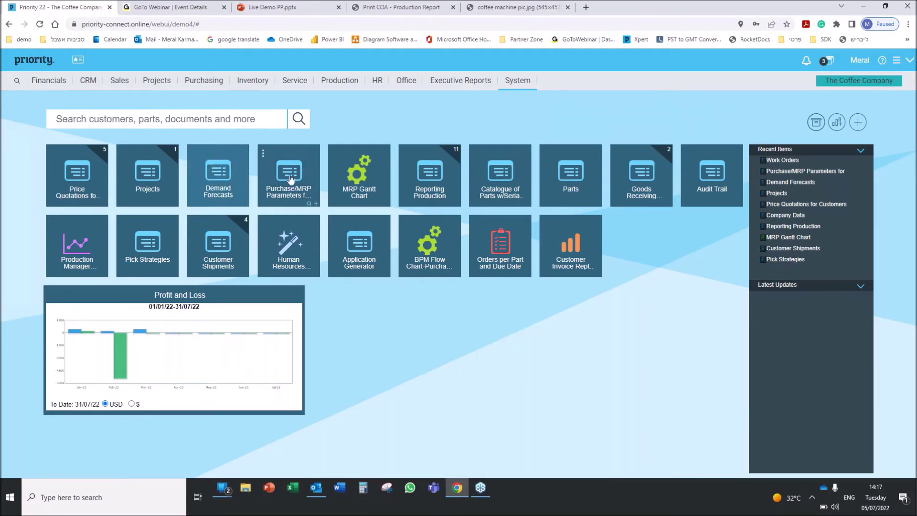
click(506, 185)
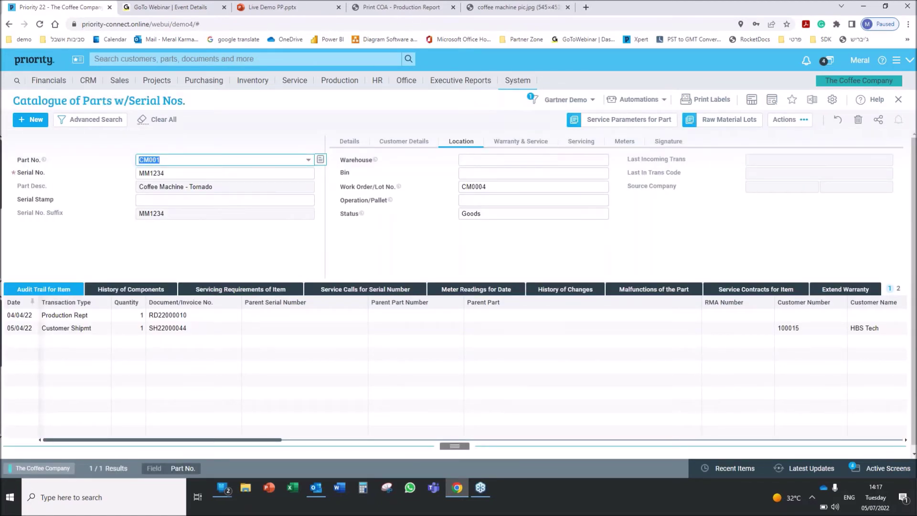
click(142, 290)
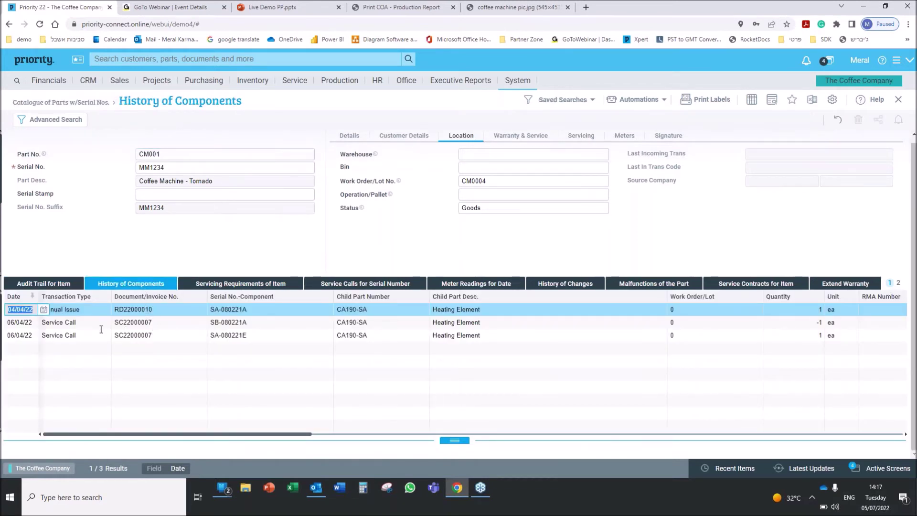
click(93, 312)
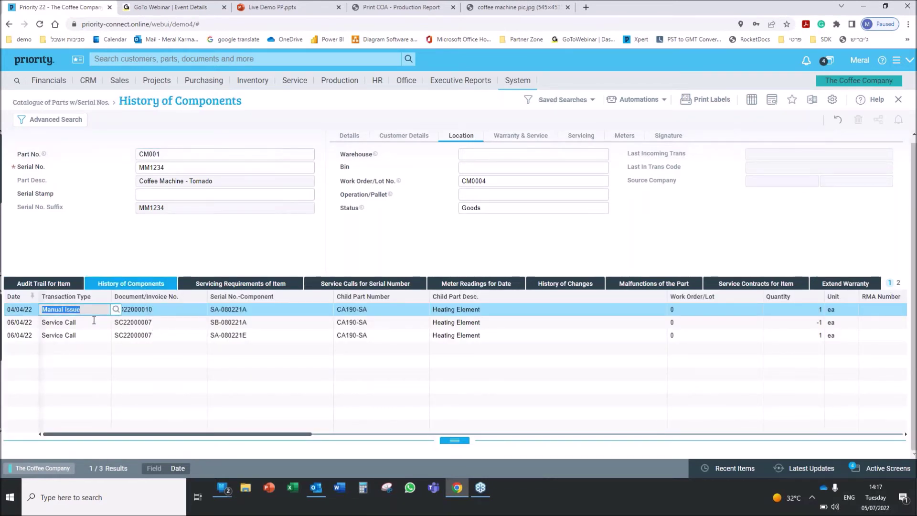
click(244, 310)
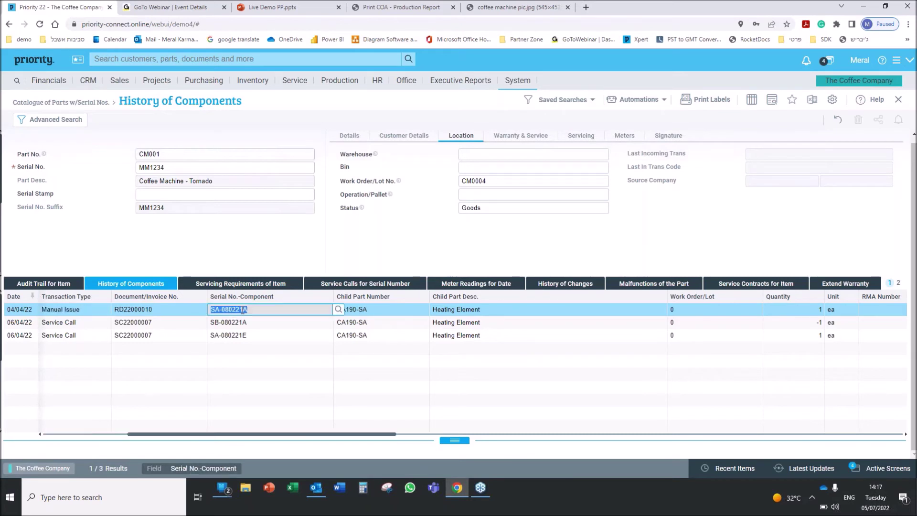
click(255, 334)
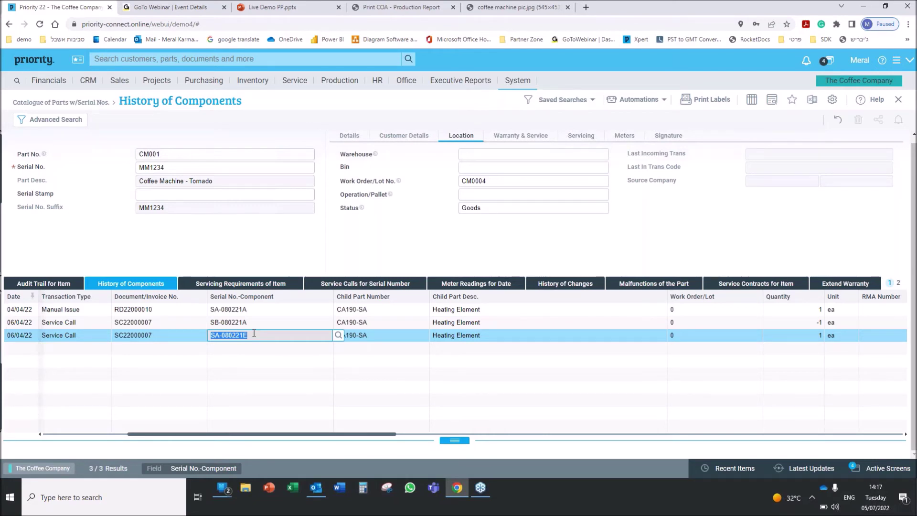
Step: Check the machine's servicing requirements, including the heating element's frequency and meter interval, and review its service calls
click(267, 288)
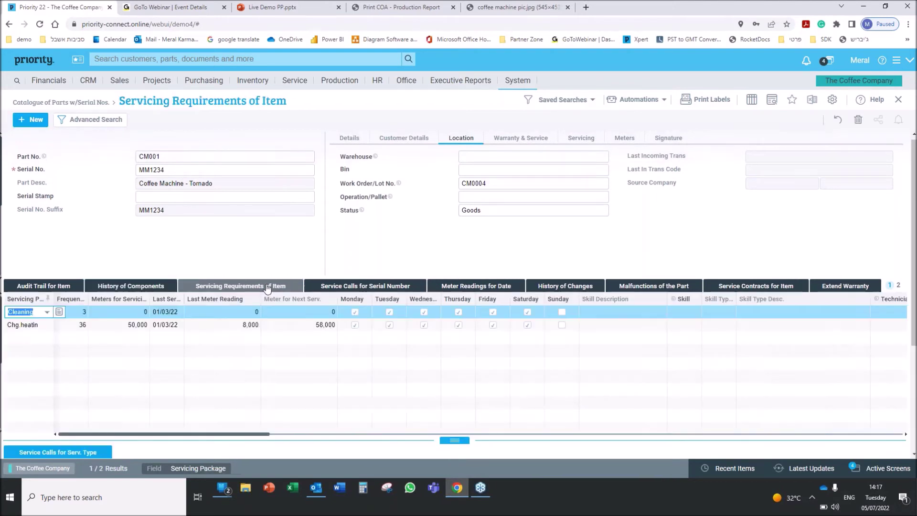
click(127, 347)
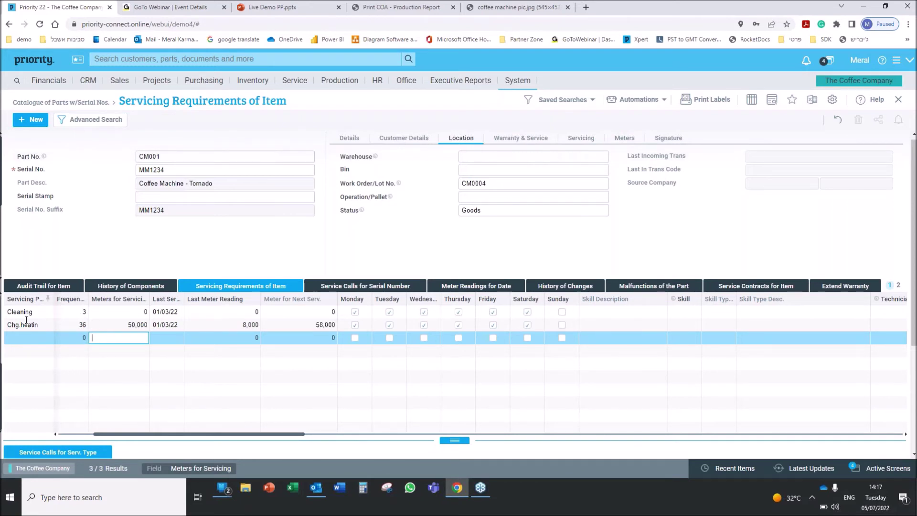
click(50, 326)
key(Tab)
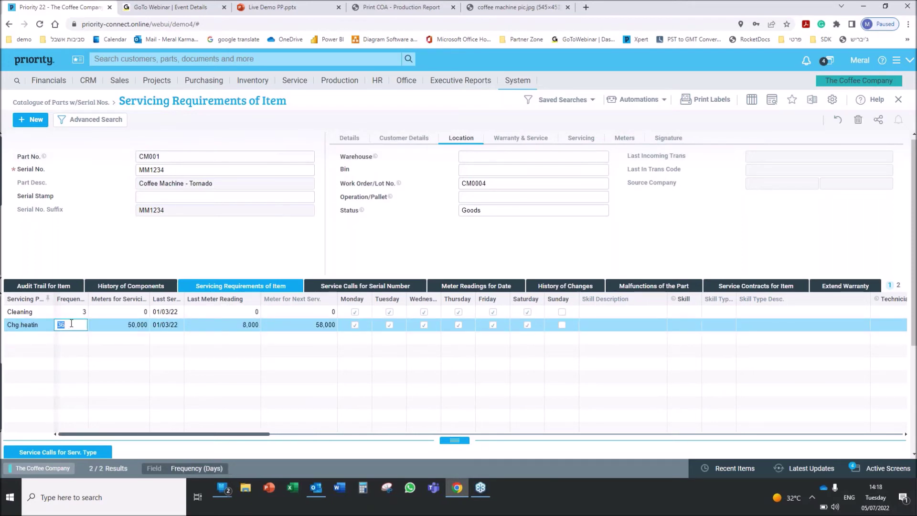
key(Tab)
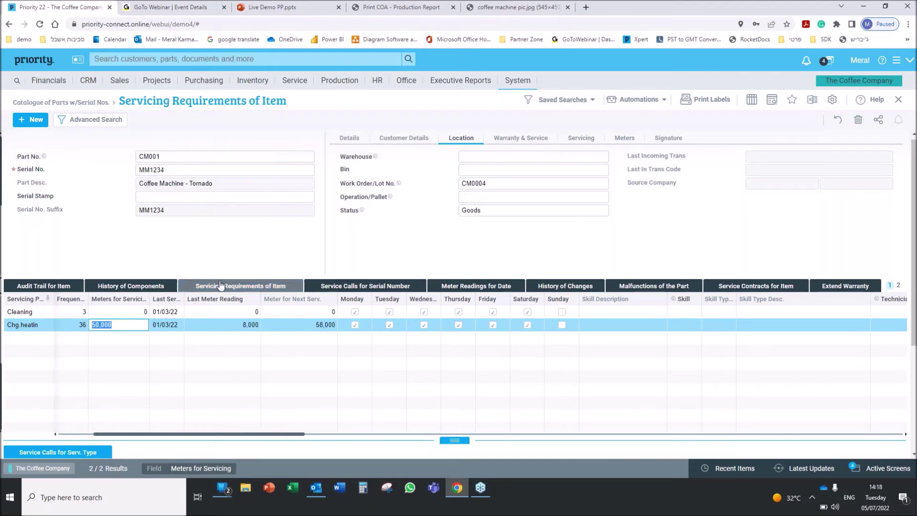
click(336, 285)
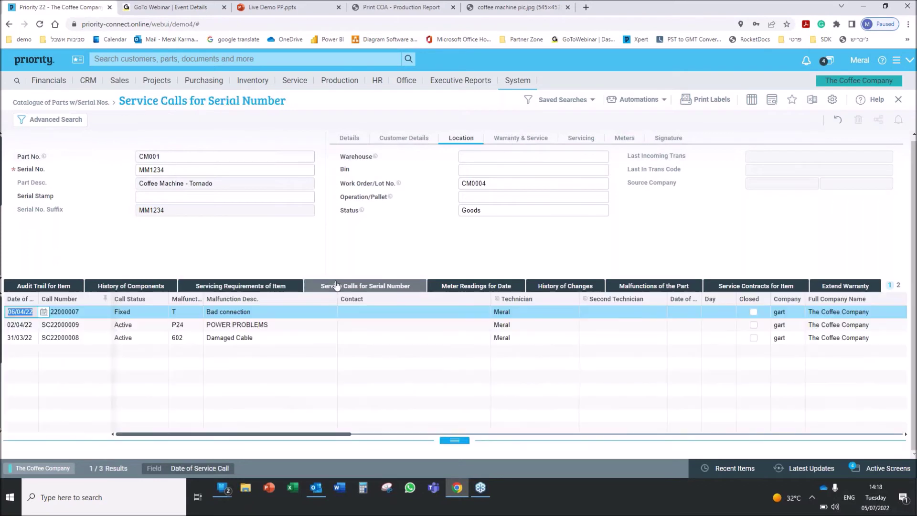
click(61, 350)
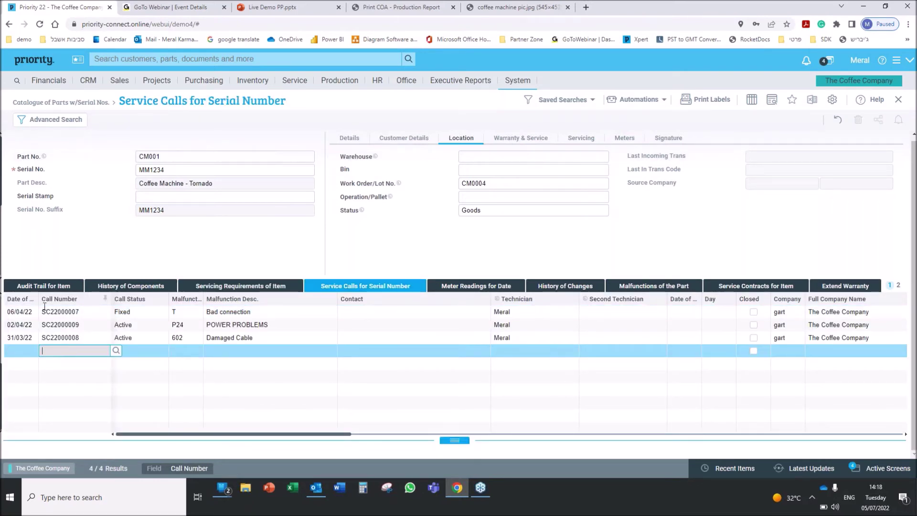
Step: Open Projects from the home page and review the Tech Media Group project's actual and projected costs under Revenue and Profit
click(35, 61)
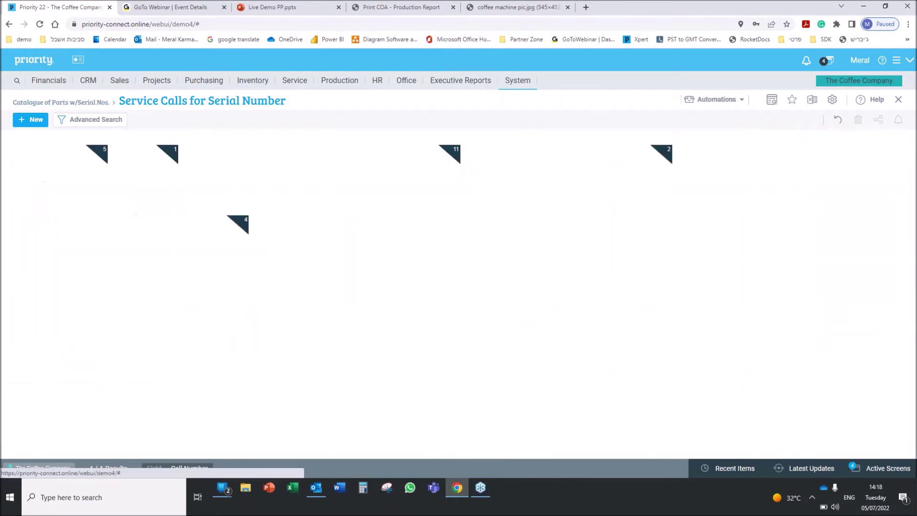
click(145, 178)
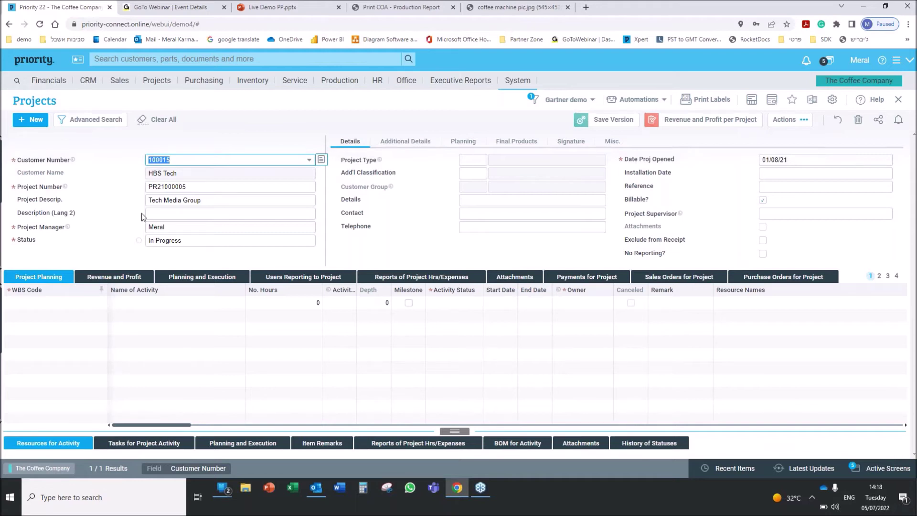
click(132, 280)
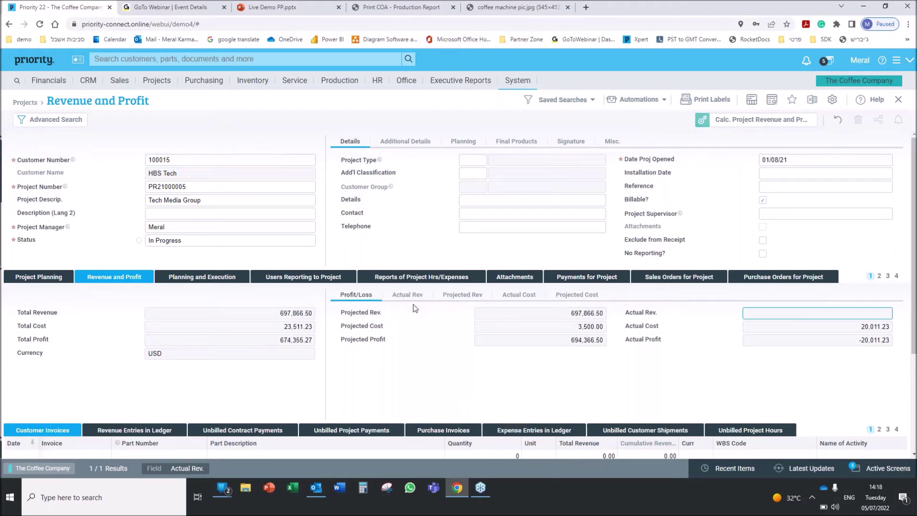
click(507, 296)
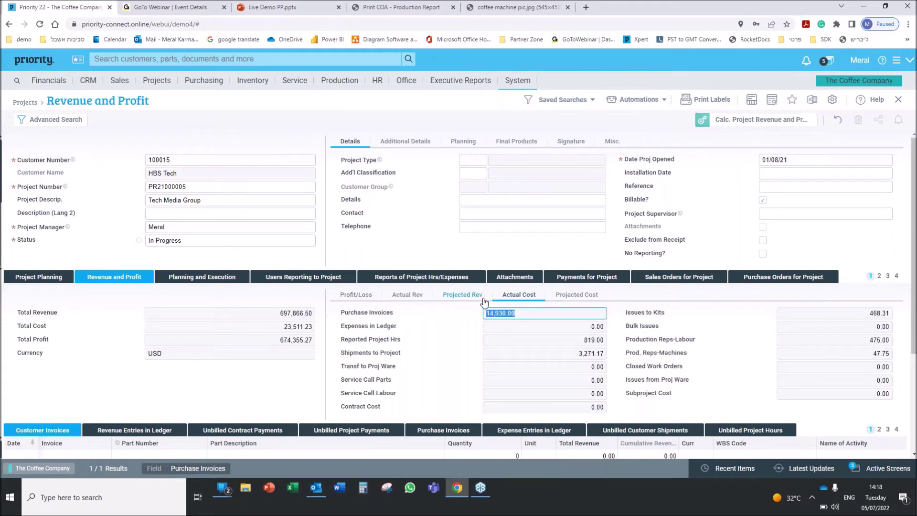
click(564, 299)
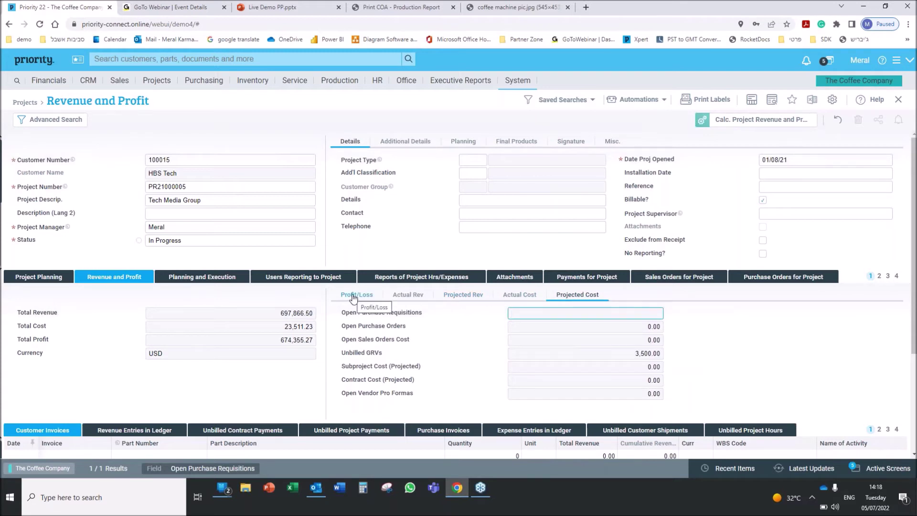
Step: Examine the project's planned, reported and remaining hours and its planned and projected costs under Planning and Execution
click(220, 282)
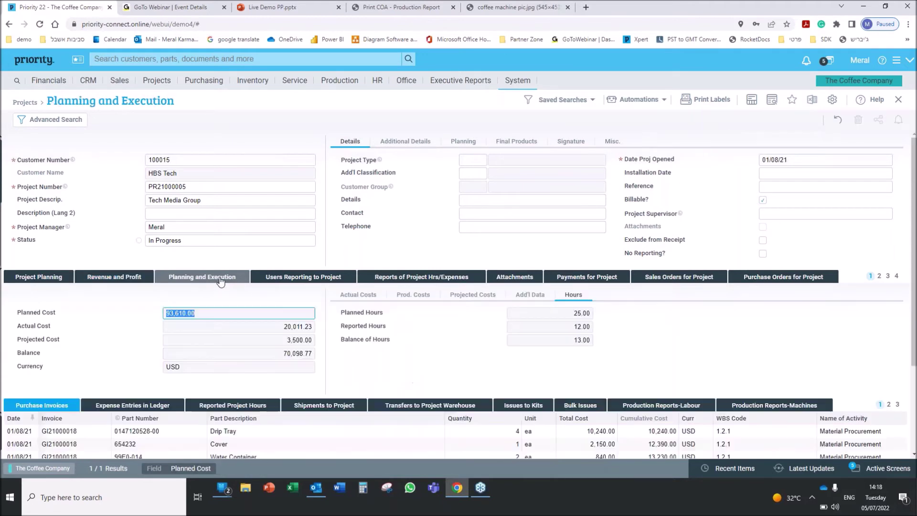
click(539, 314)
click(538, 328)
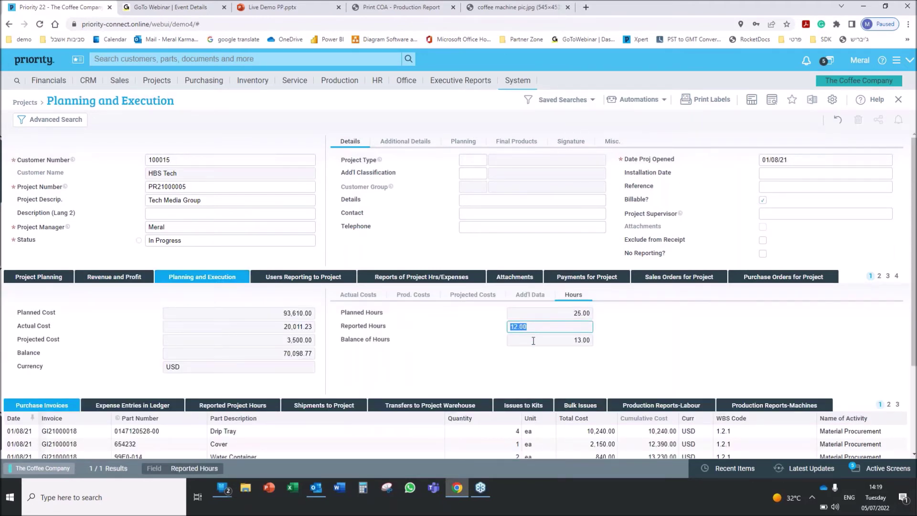
click(536, 340)
click(228, 312)
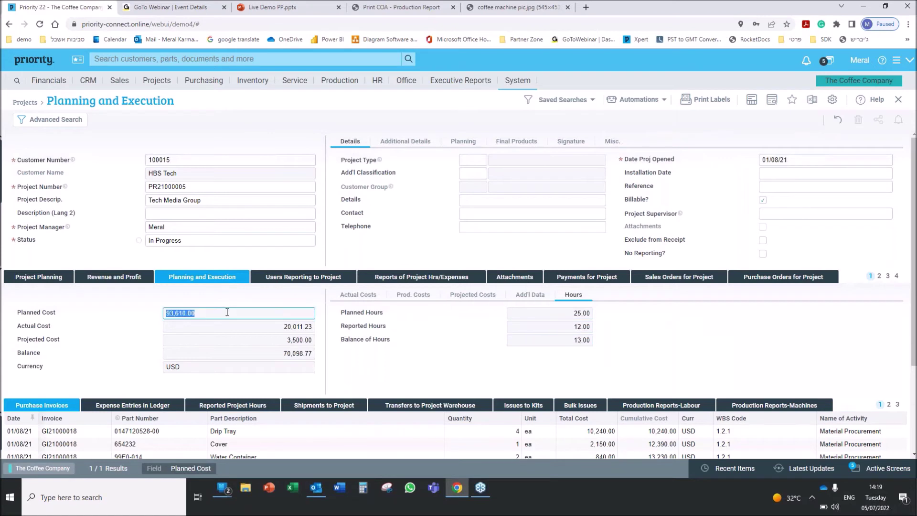
click(231, 341)
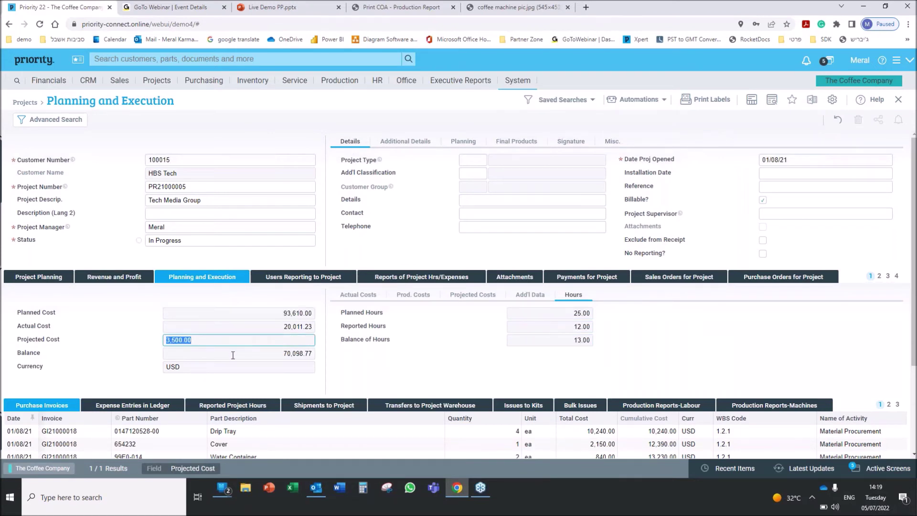
Step: Check the project's cost balance under Planning and Execution, and return to the home page
click(234, 353)
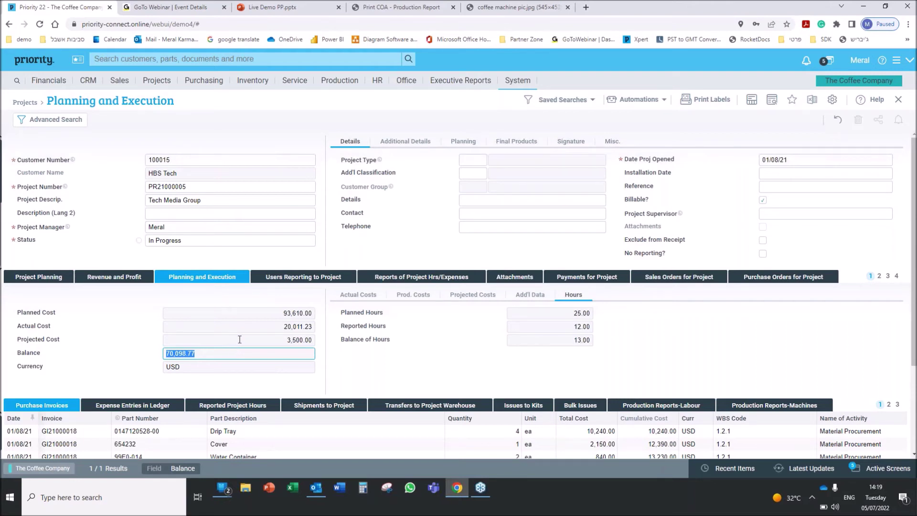
click(42, 62)
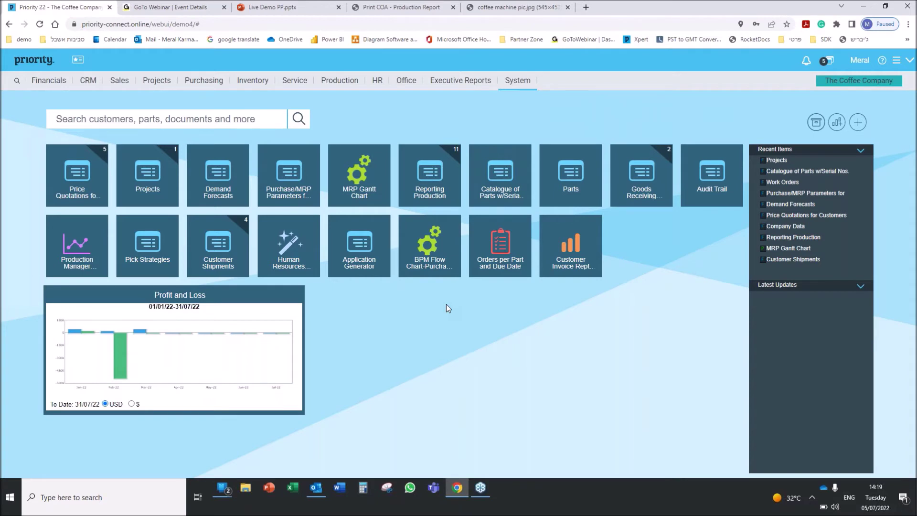
Step: Open Parts and examine the child part quantities and scrap percentages of the Roma Coffee Blend's ingredients
click(572, 183)
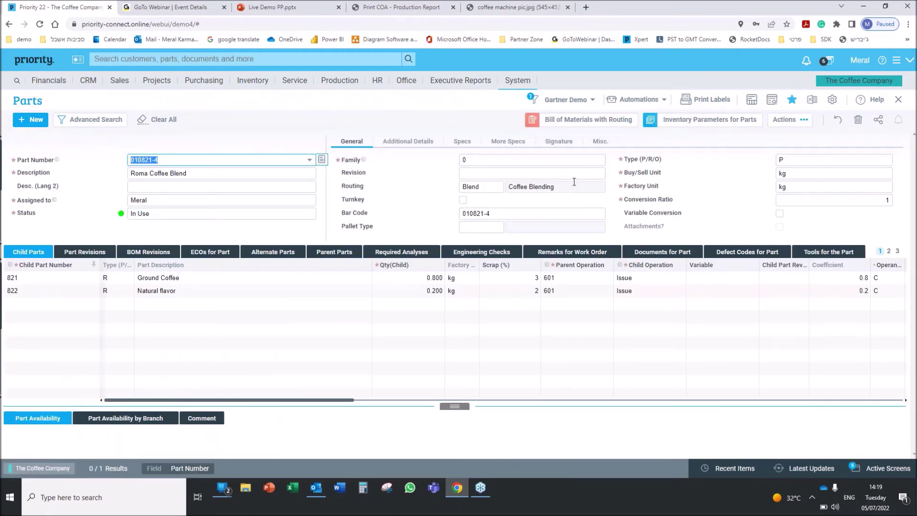
click(193, 174)
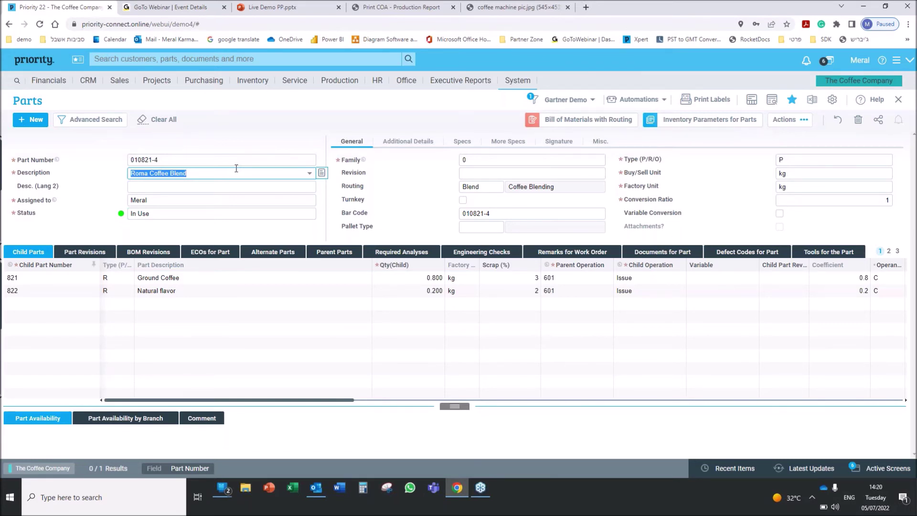
click(32, 253)
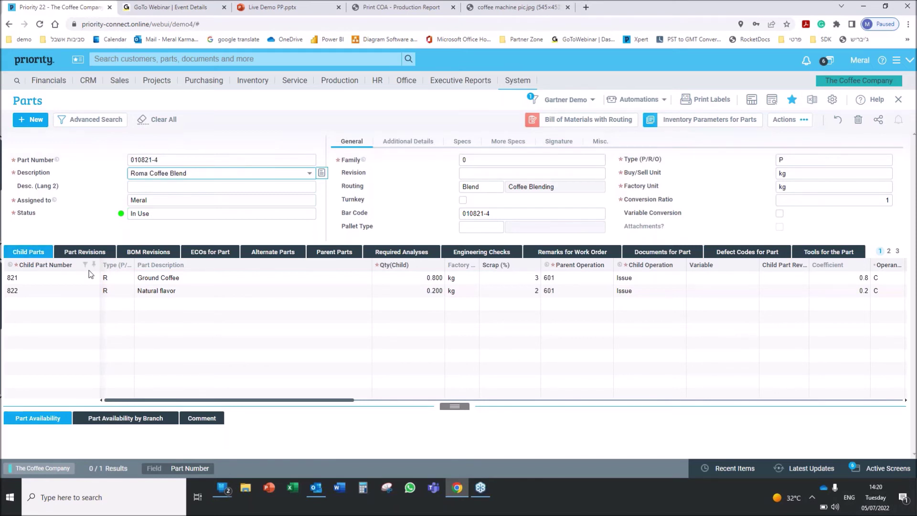
click(89, 274)
click(174, 304)
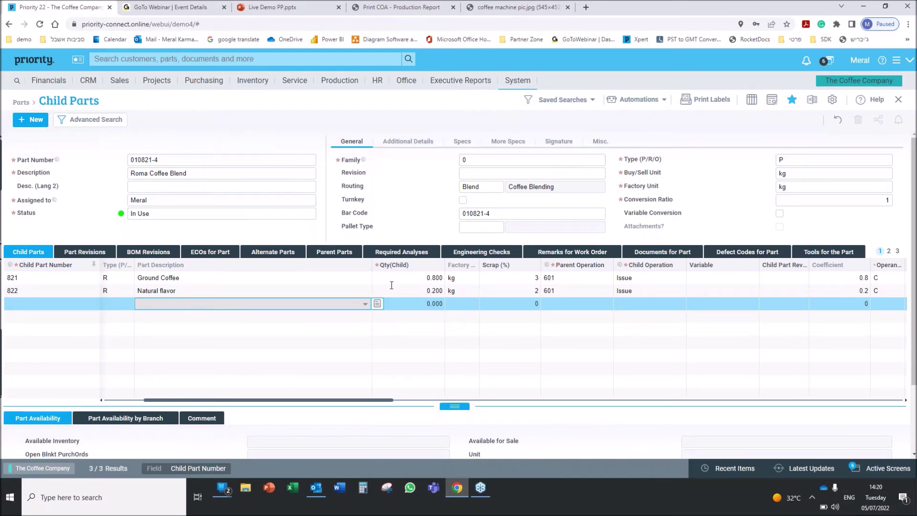
click(404, 278)
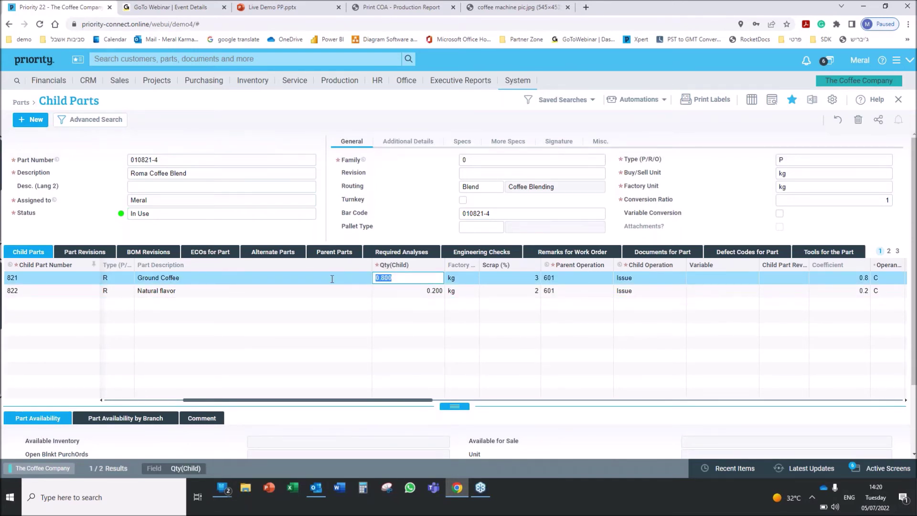
click(400, 296)
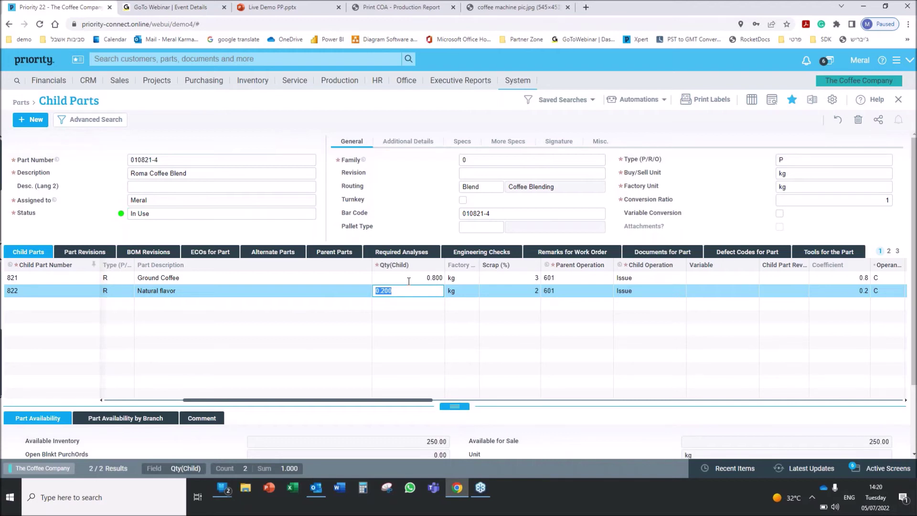
click(510, 281)
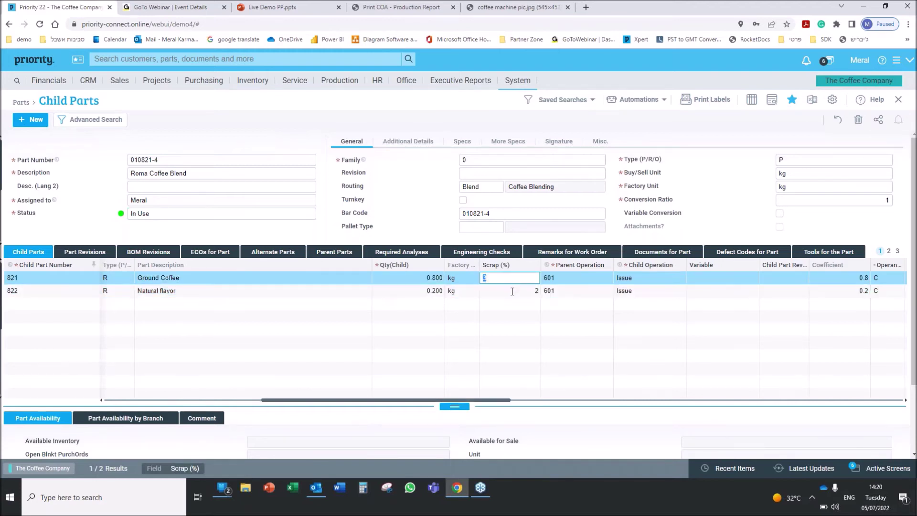
click(512, 291)
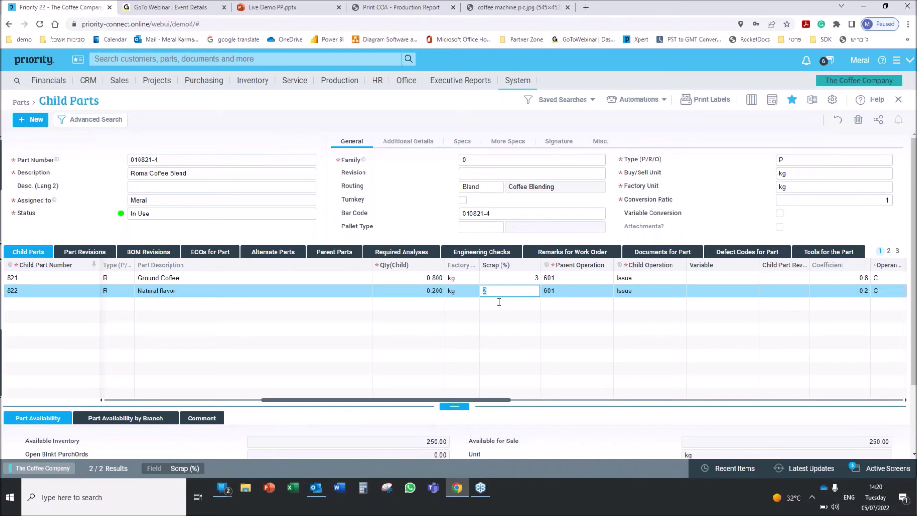
Step: Try to set the Ground Coffee child quantity to 1 kg in the blend's formula, and undo the change
click(395, 281)
text(1)
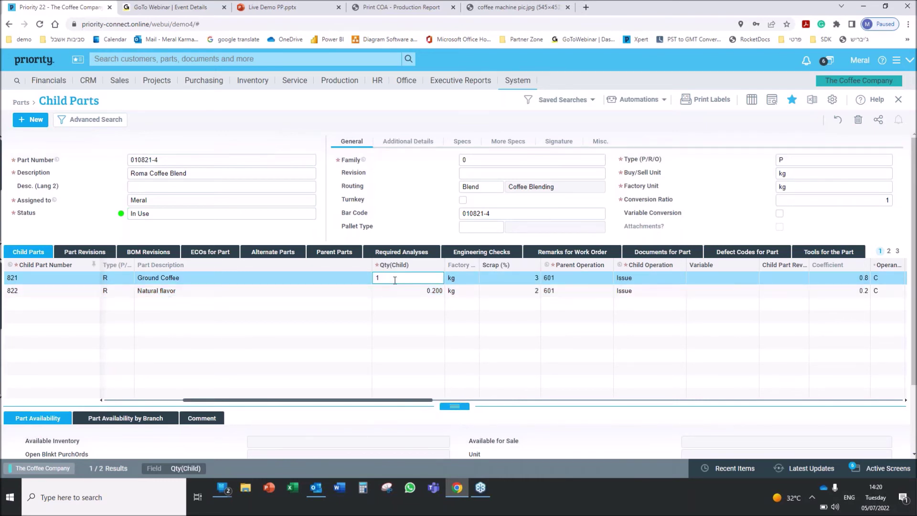
key(Return)
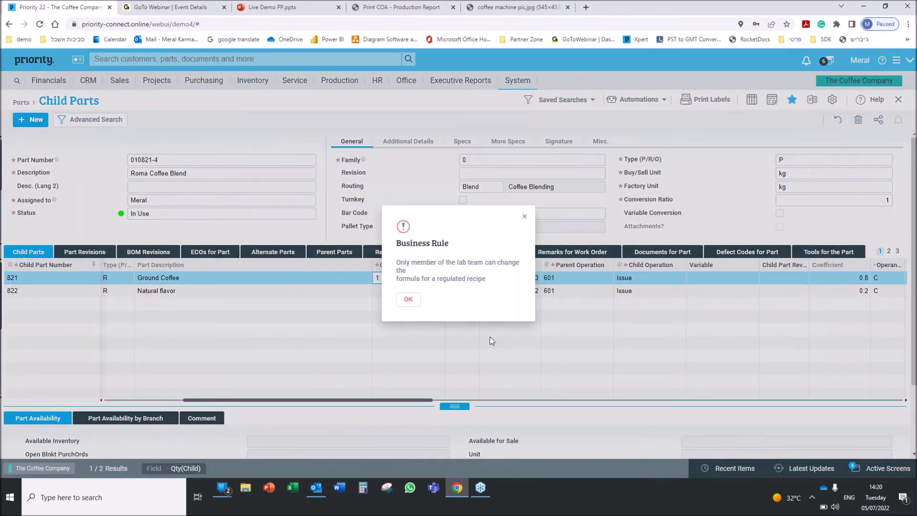
click(415, 303)
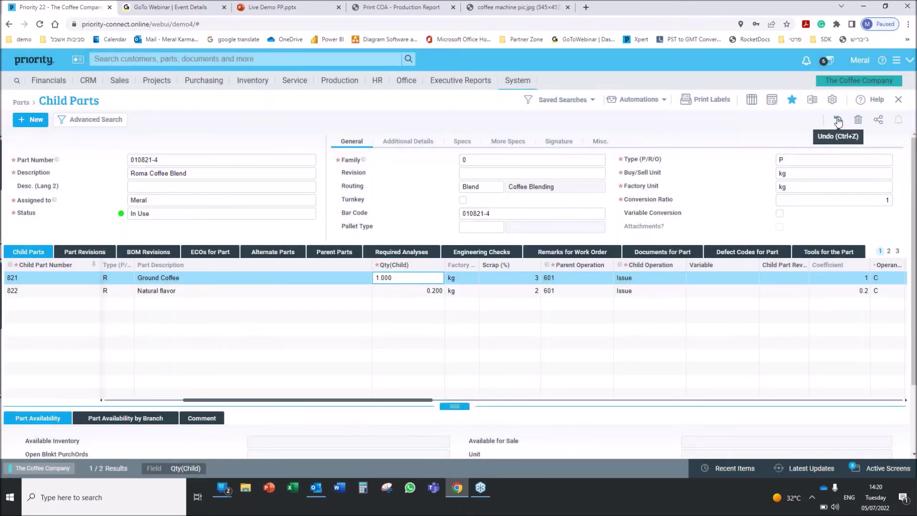
click(839, 120)
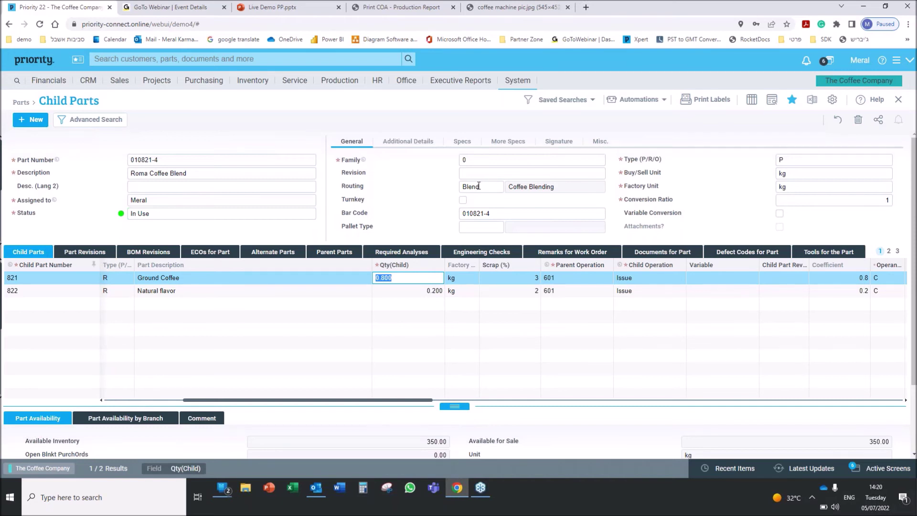
Step: Open the blend's Coffee Blending routing and review the Mixer work cell's set-up ban start and preceding buffer time
click(479, 185)
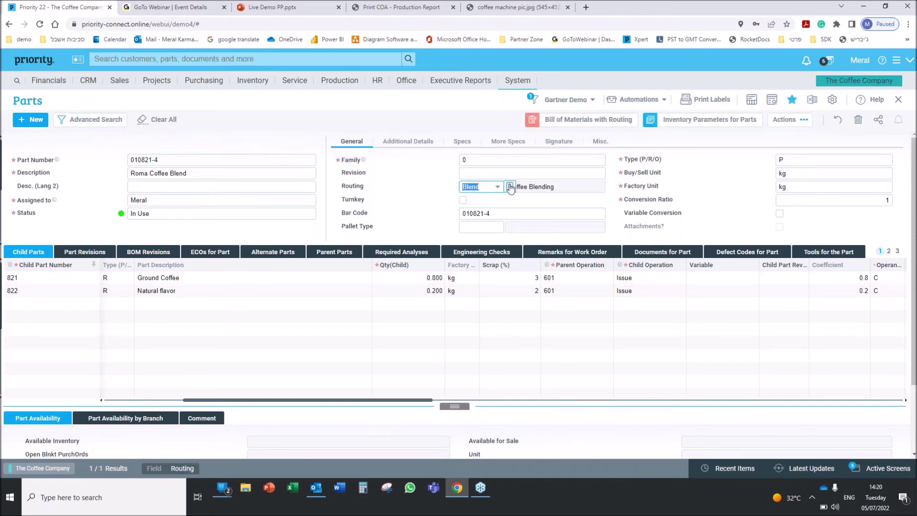
click(510, 187)
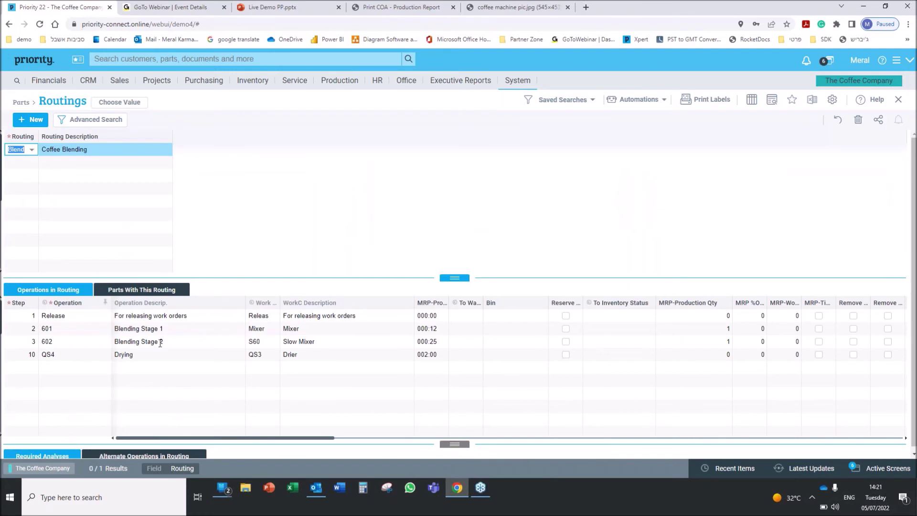
click(267, 328)
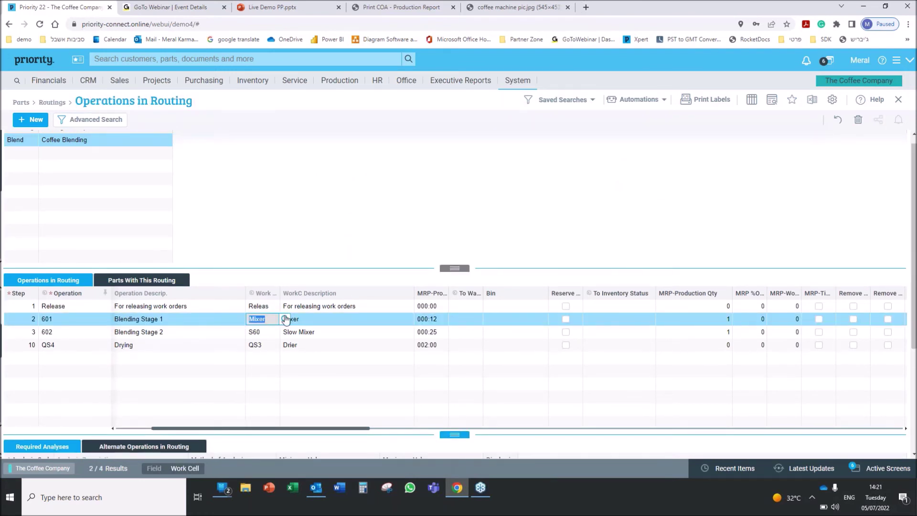
click(285, 319)
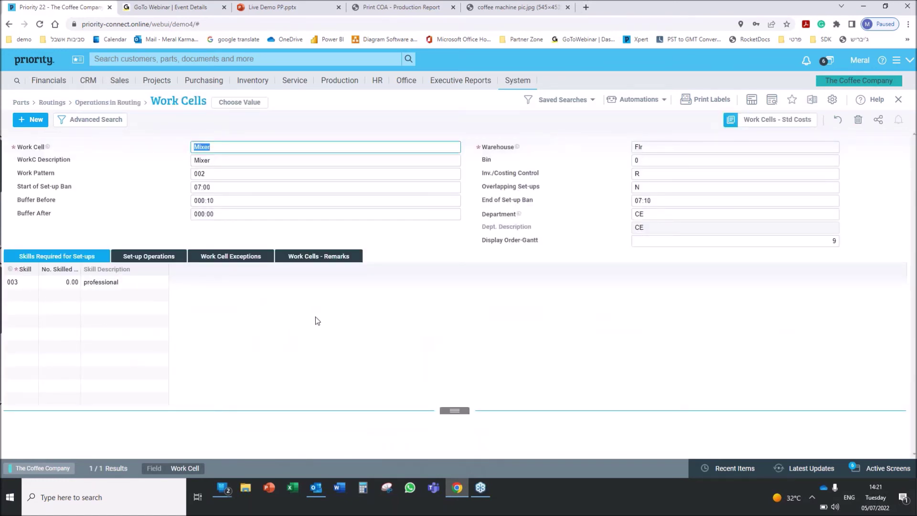
click(219, 188)
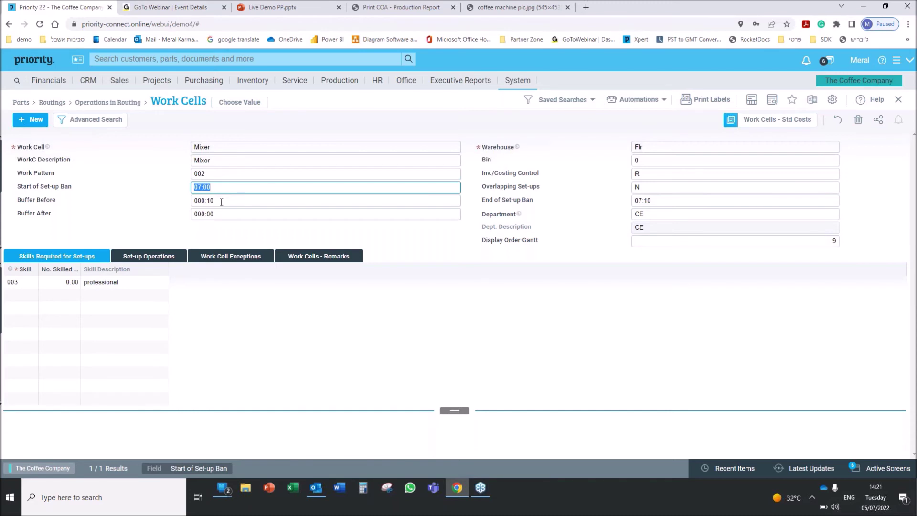
click(221, 202)
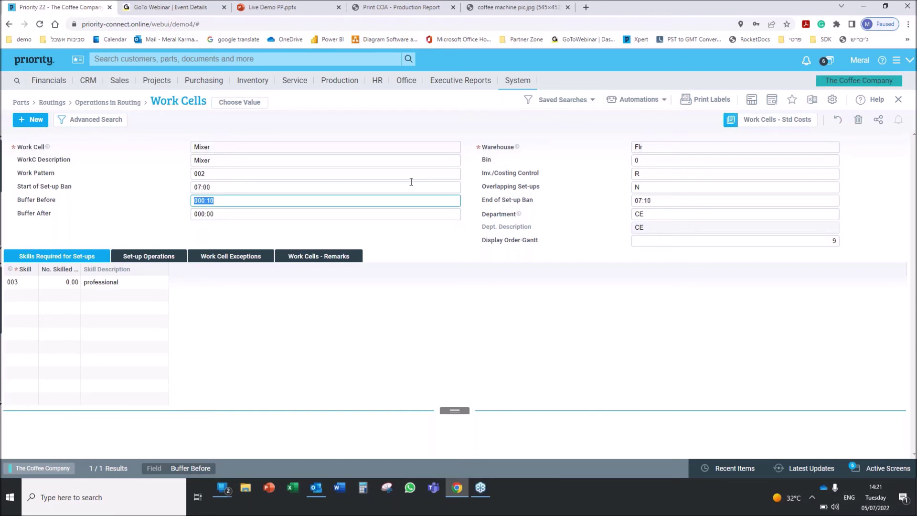
key(Escape)
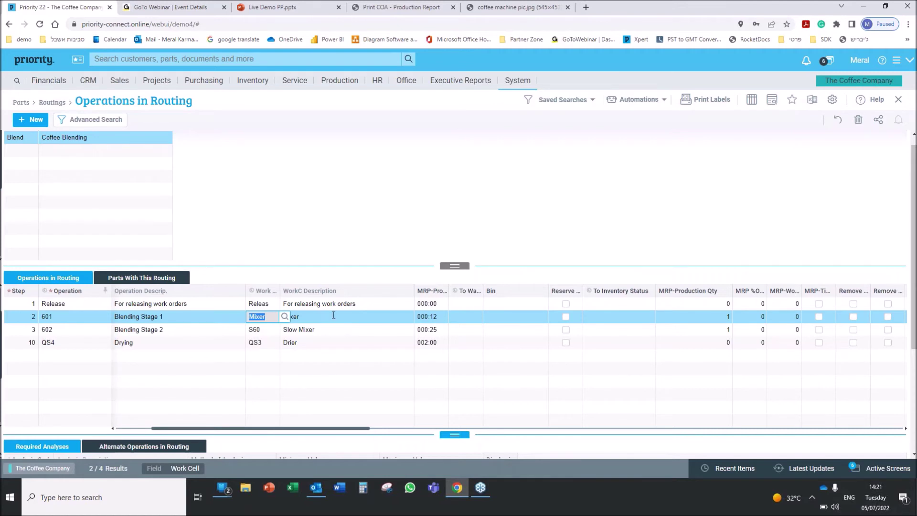
Step: Open Goods Receiving Vouchers from the home page and examine the received items' quantities, vendor lot numbers and expiration dates
click(29, 64)
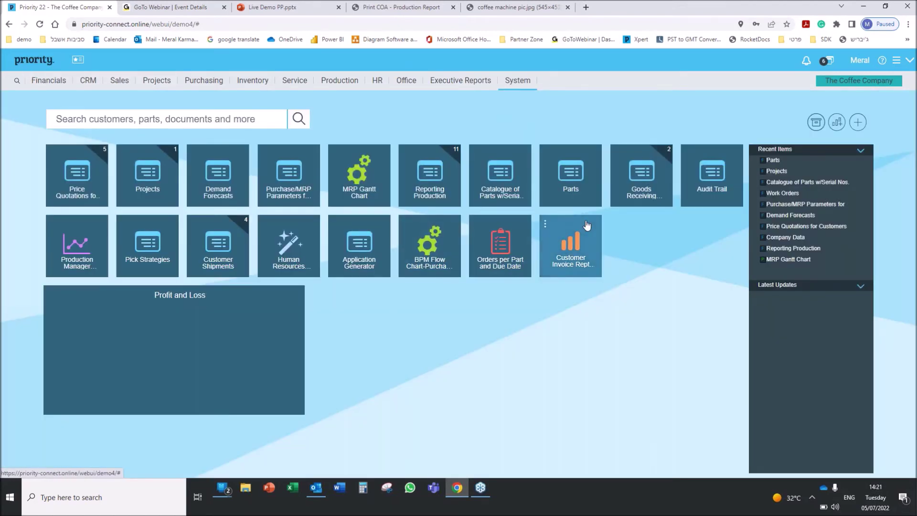
click(635, 187)
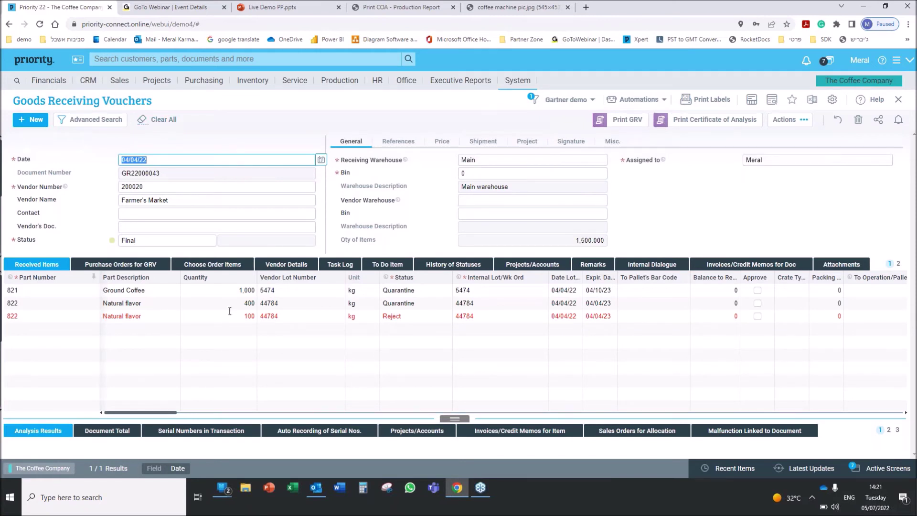
click(225, 291)
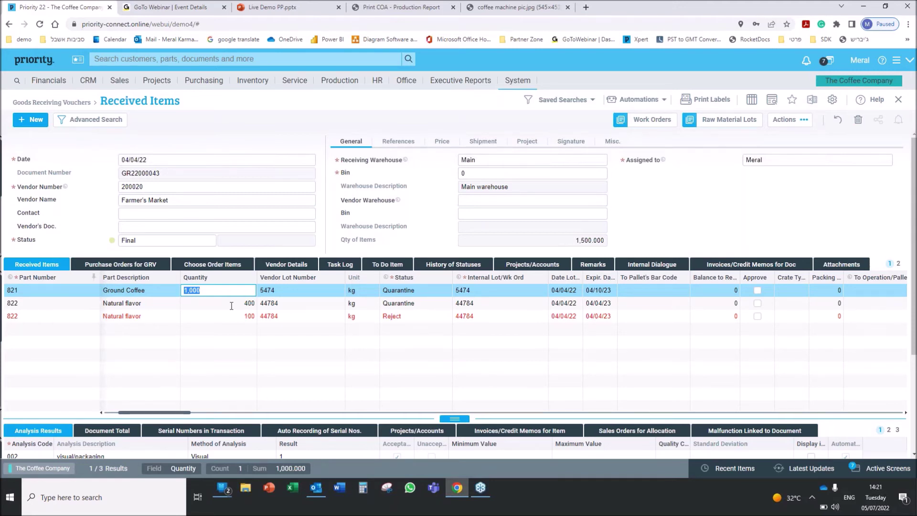
click(292, 291)
click(293, 304)
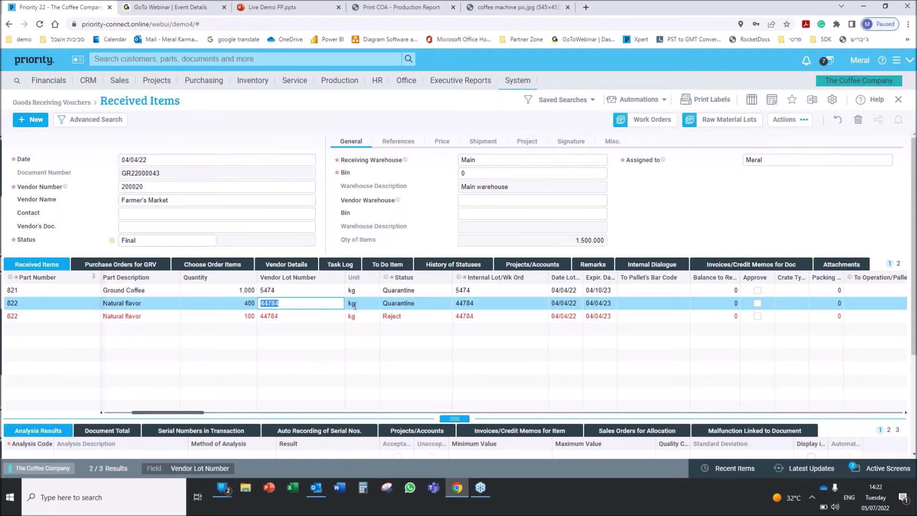
click(602, 291)
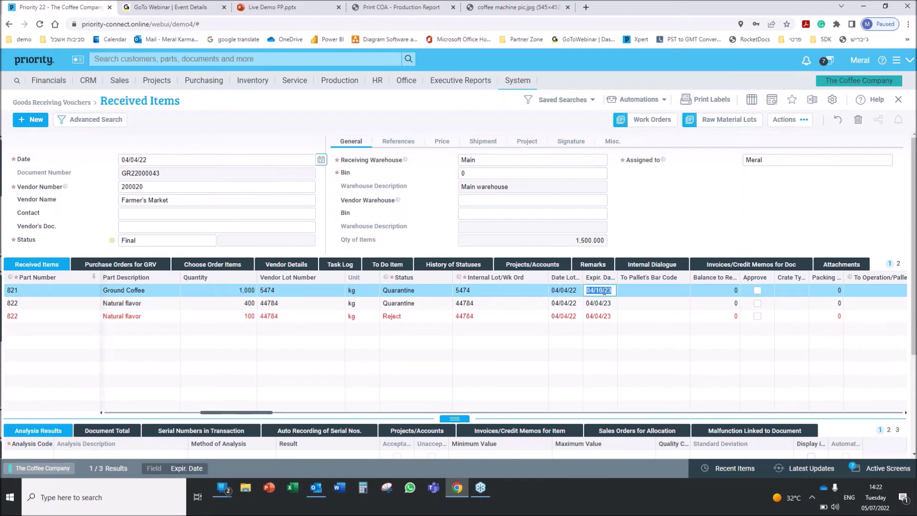
click(601, 304)
click(598, 316)
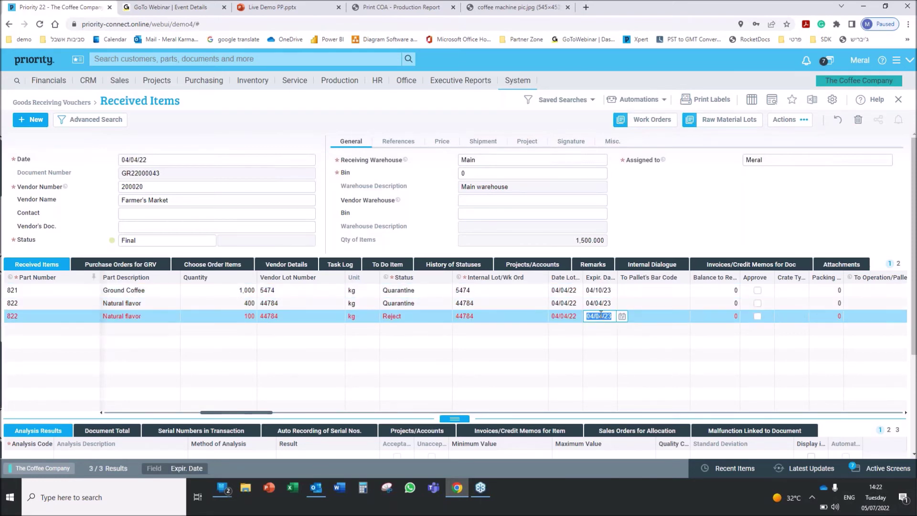
Step: Check the statuses of the received Ground Coffee and Natural flavor lots, including the quarantined Natural flavor's analysis results
click(423, 291)
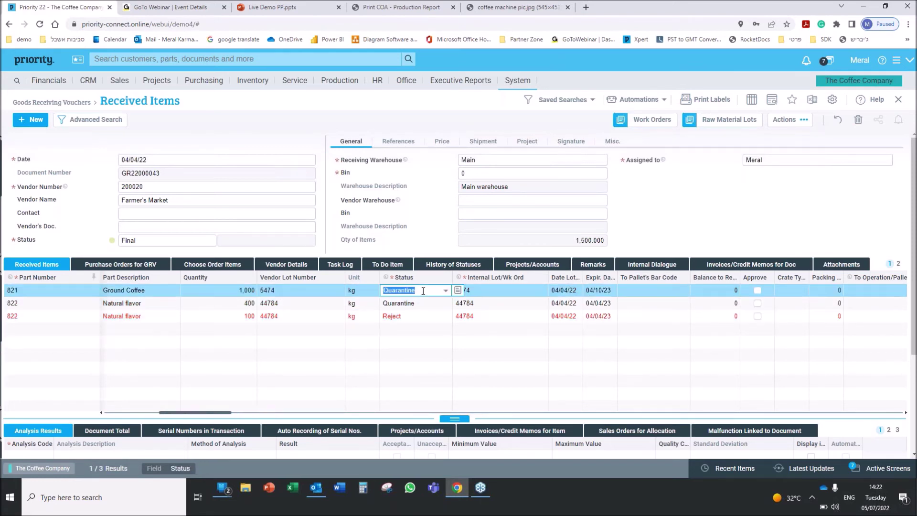
click(427, 304)
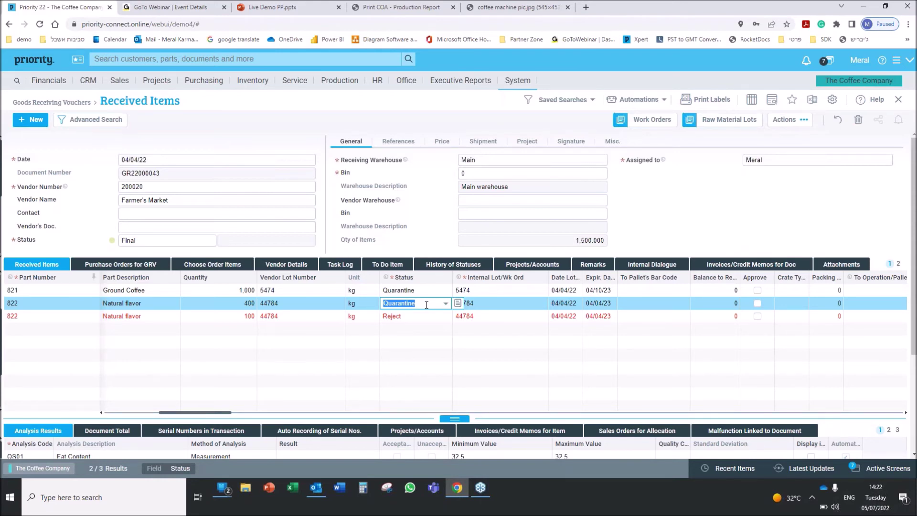
click(59, 434)
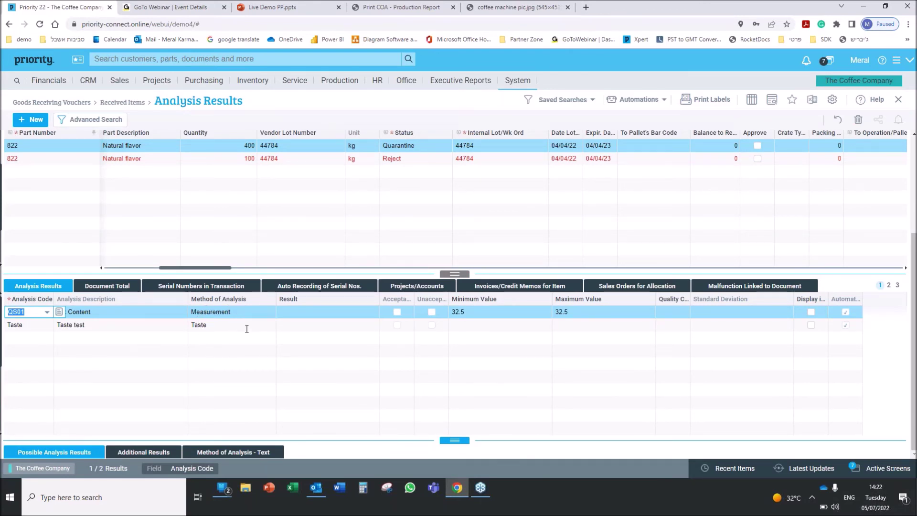
key(Escape)
key(Up)
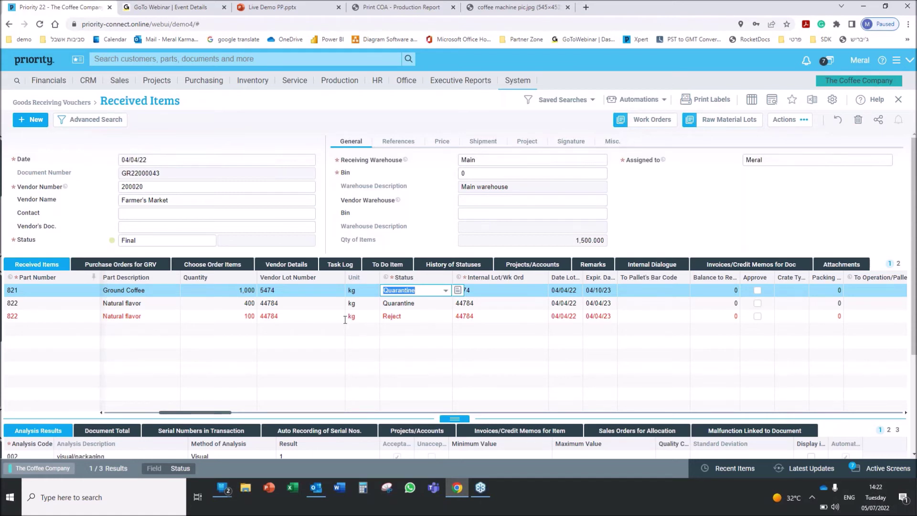
click(310, 316)
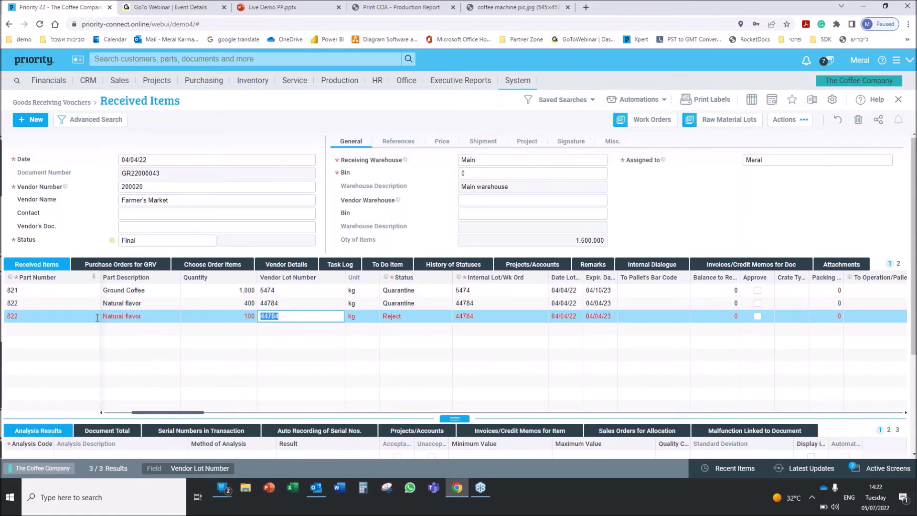
click(401, 316)
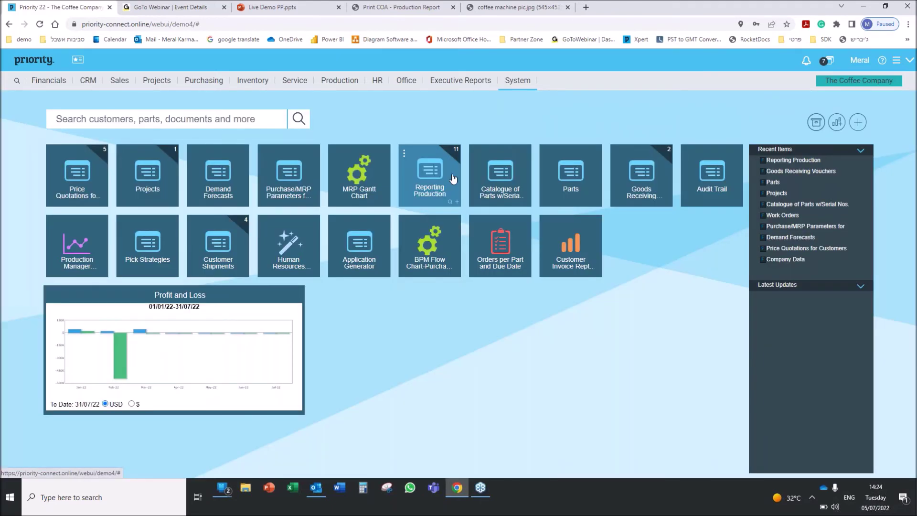
Step: Open Reporting Production from the home page and bring up the Coffee Blend report's production details
click(426, 173)
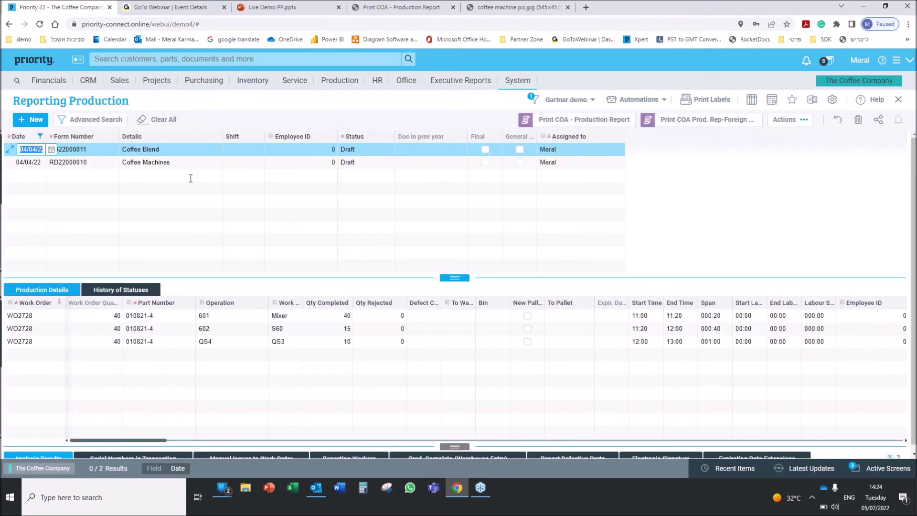
click(171, 149)
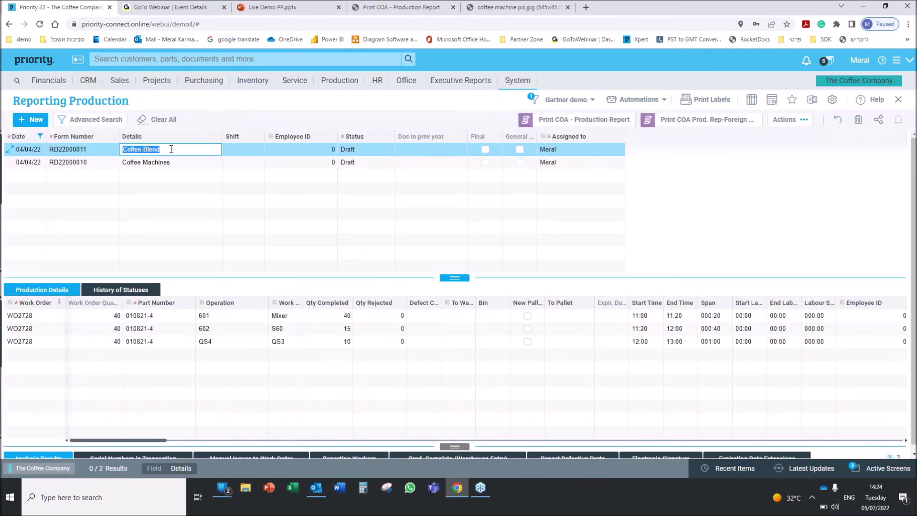
click(68, 291)
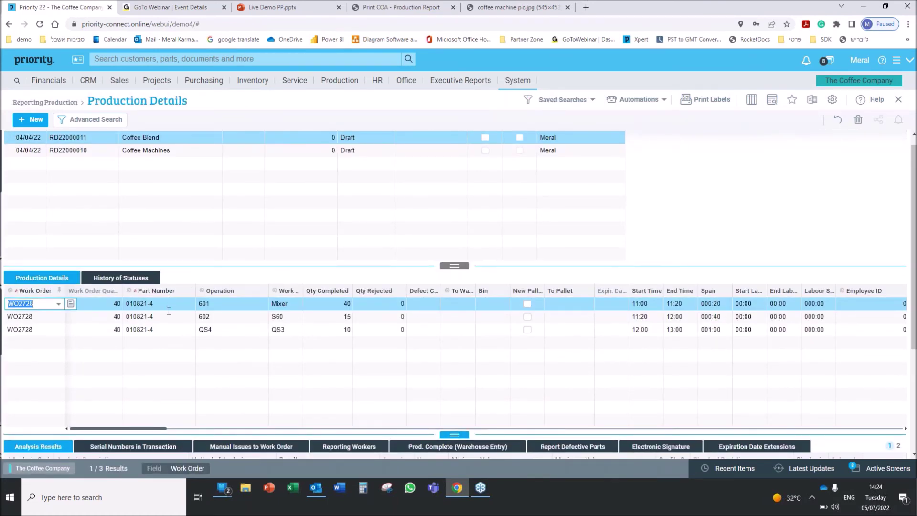
Step: Examine the lots and quantities of Ground Coffee and Natural flavor manually issued to the Mixer operation, and return to the production details
click(214, 447)
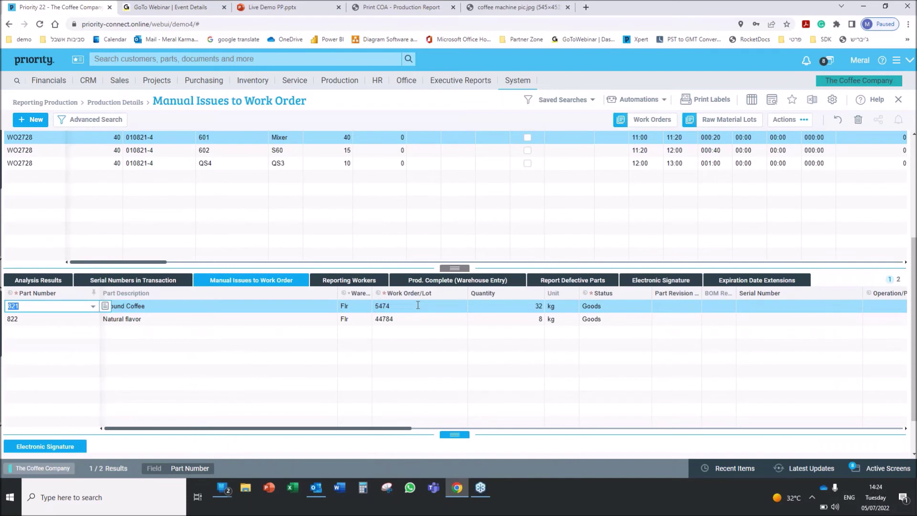
click(418, 304)
click(412, 318)
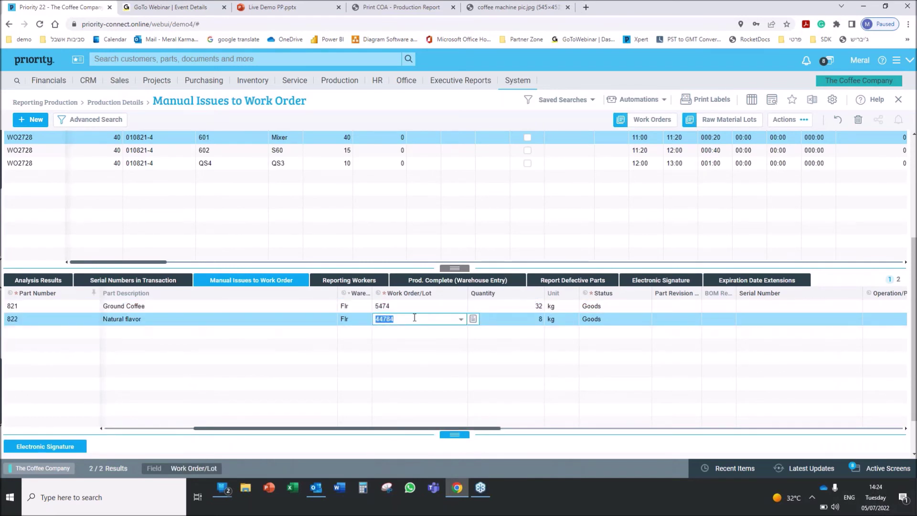
click(508, 309)
click(478, 317)
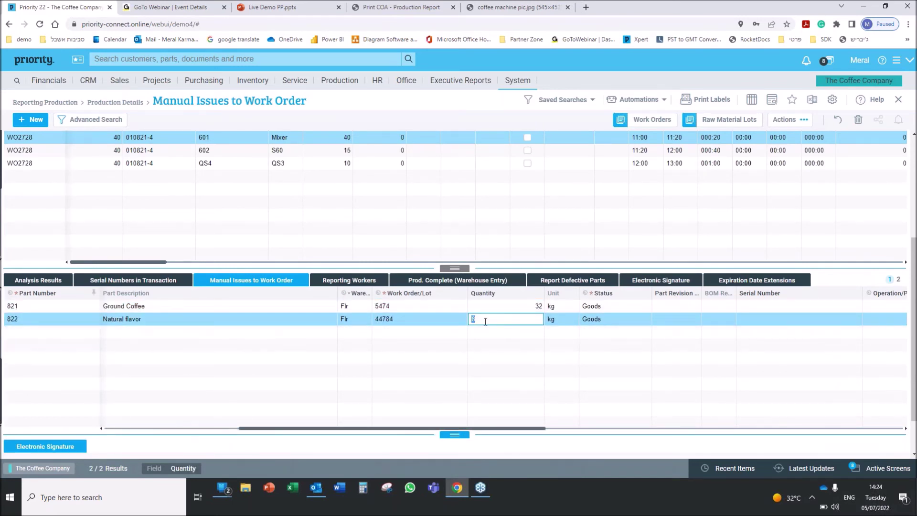
key(ctrl+Page_Up)
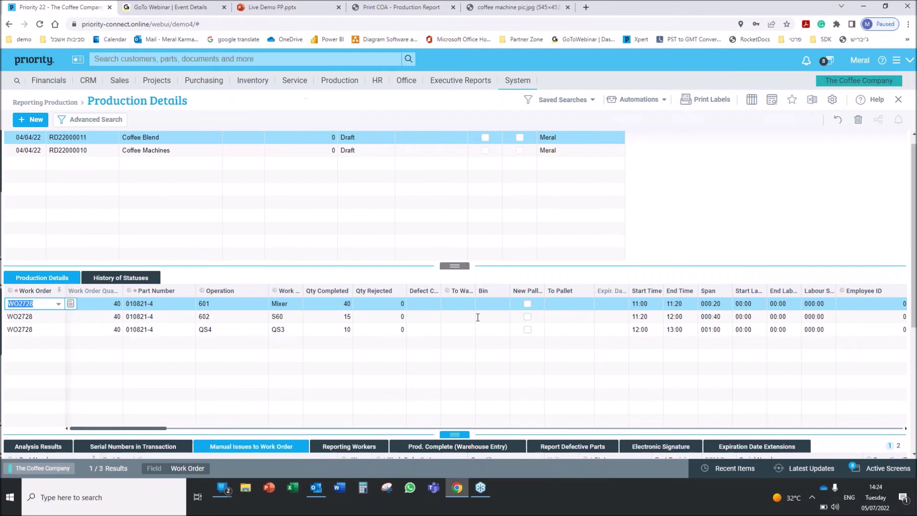
Step: Open the Roma Coffee Blend work order from its production line and examine the current inventory balances by warehouse and operation
click(71, 305)
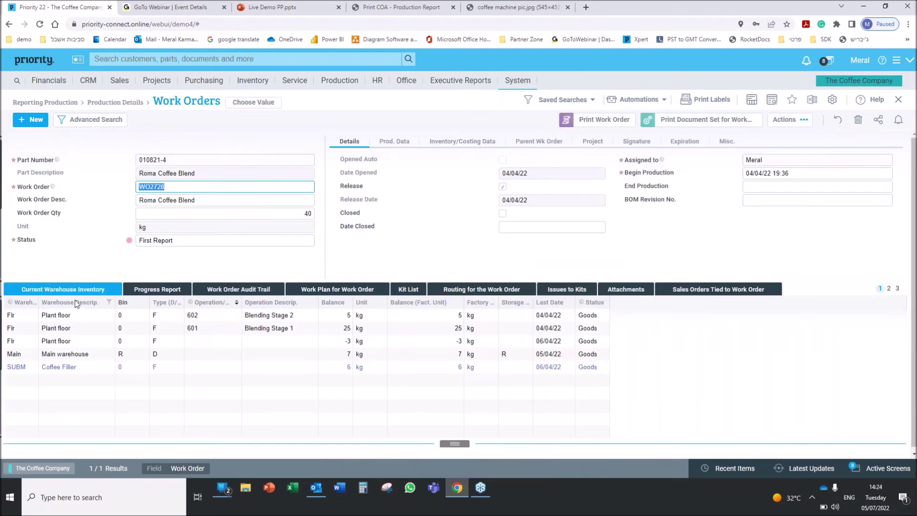
click(79, 304)
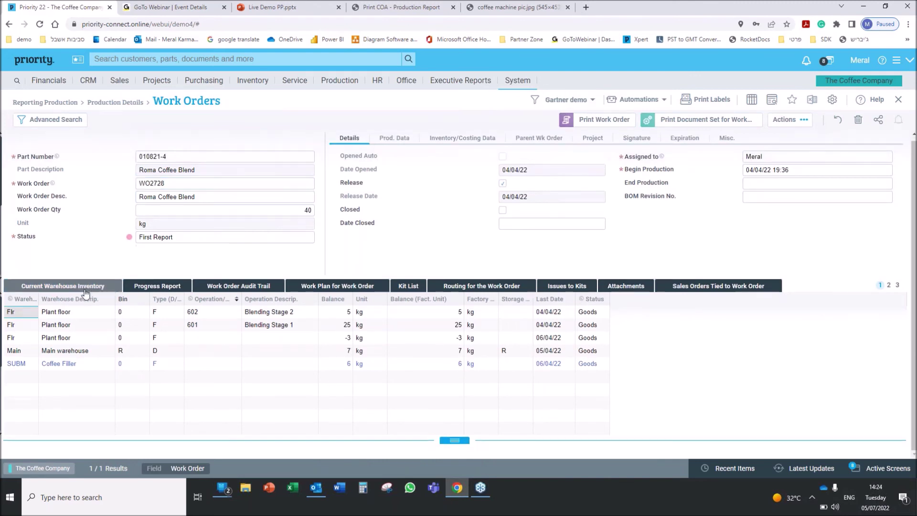
click(92, 314)
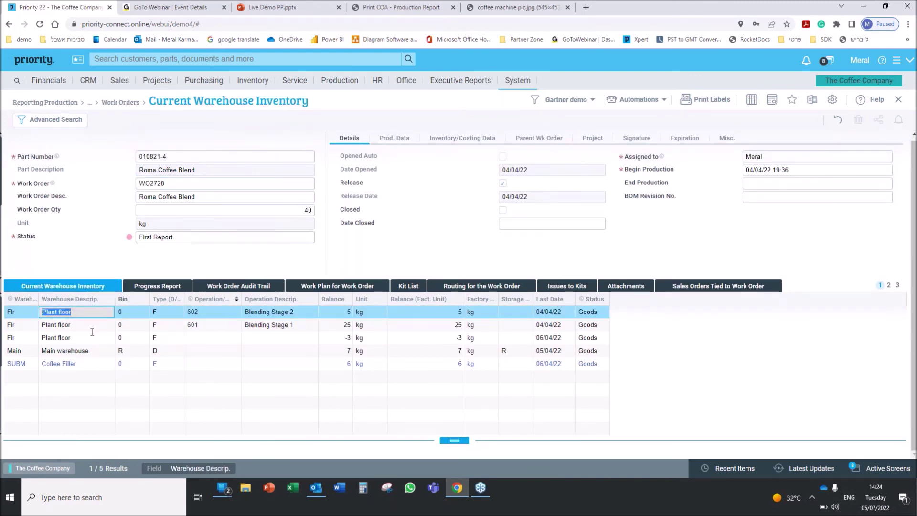
click(346, 311)
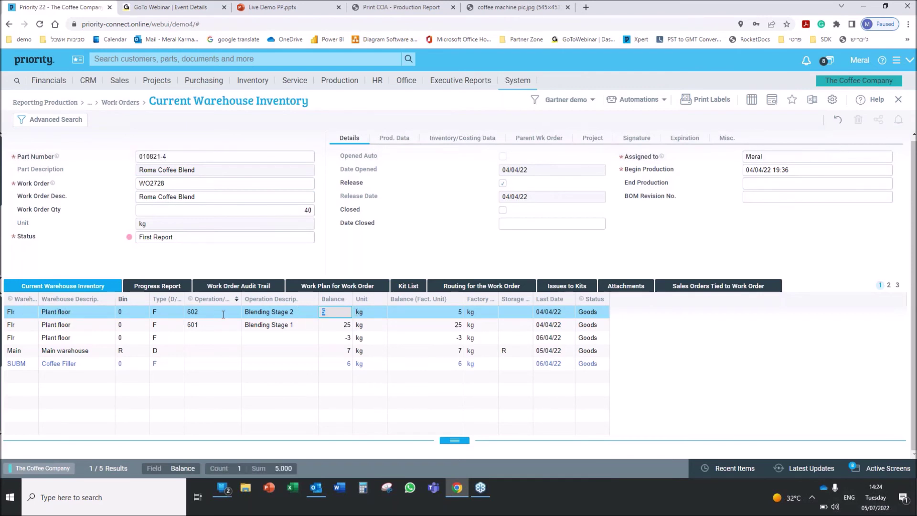
click(327, 326)
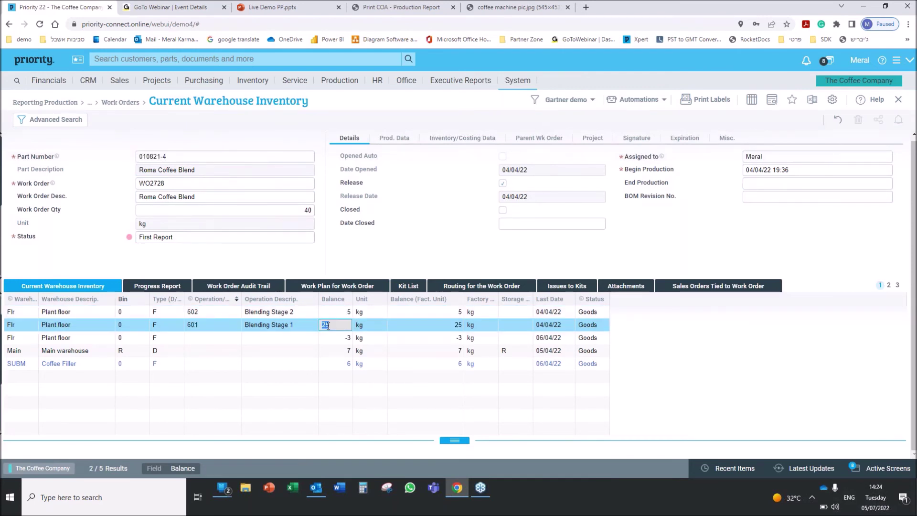
click(219, 327)
click(335, 363)
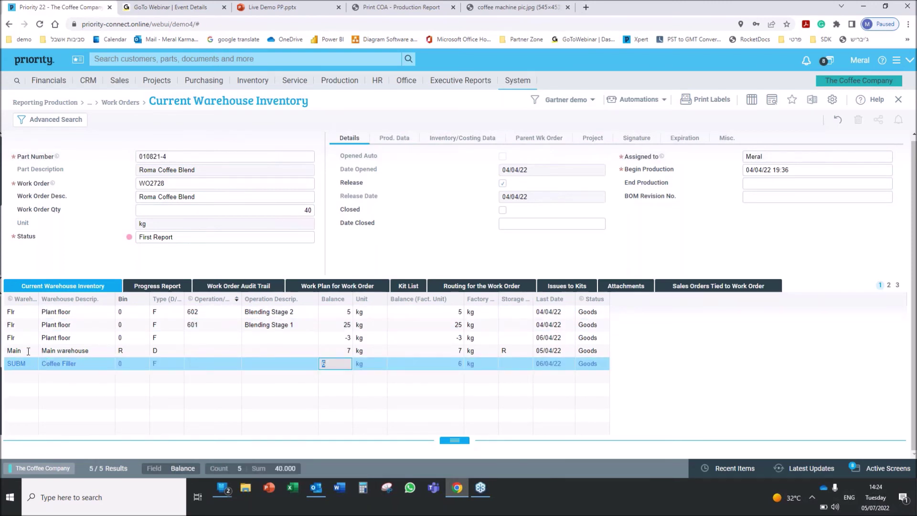
click(17, 364)
click(88, 363)
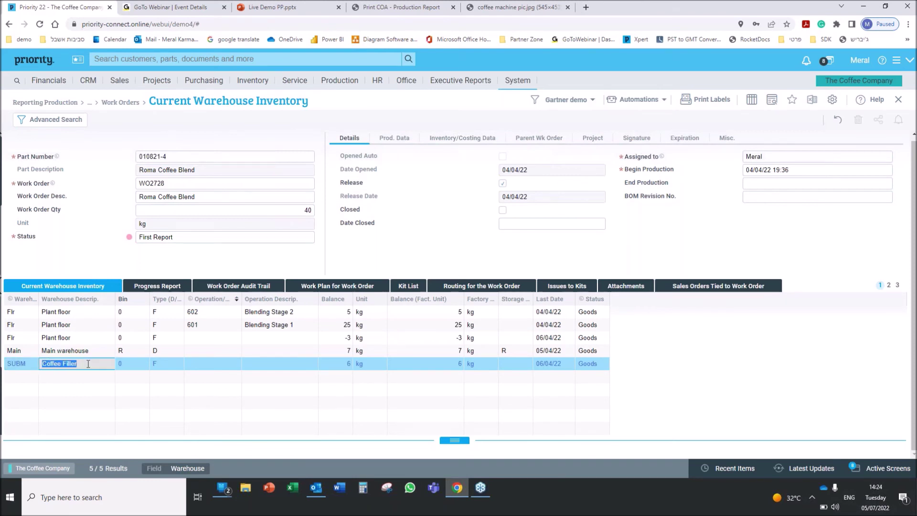
Step: Review the subcontractor shipment and warehouse transfer in the work order's audit trail, including the cost, and return to the work order
click(215, 287)
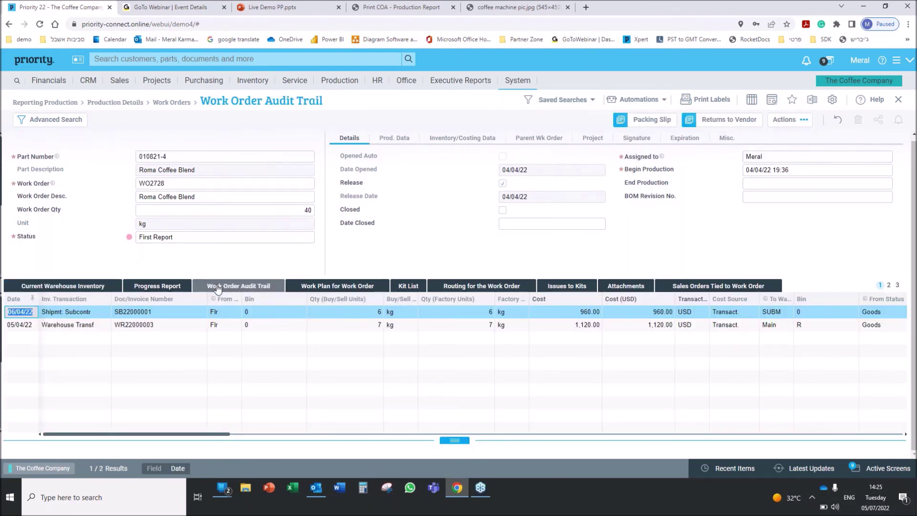
click(90, 339)
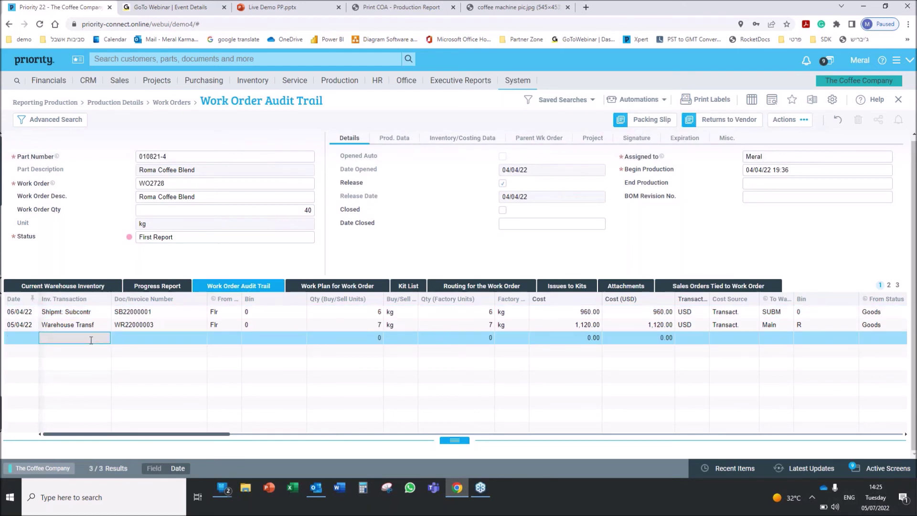
click(102, 313)
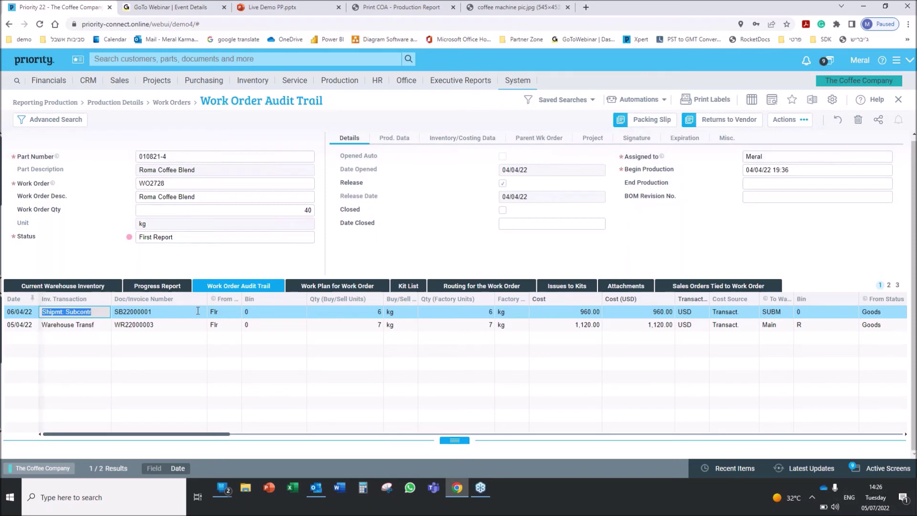
click(101, 325)
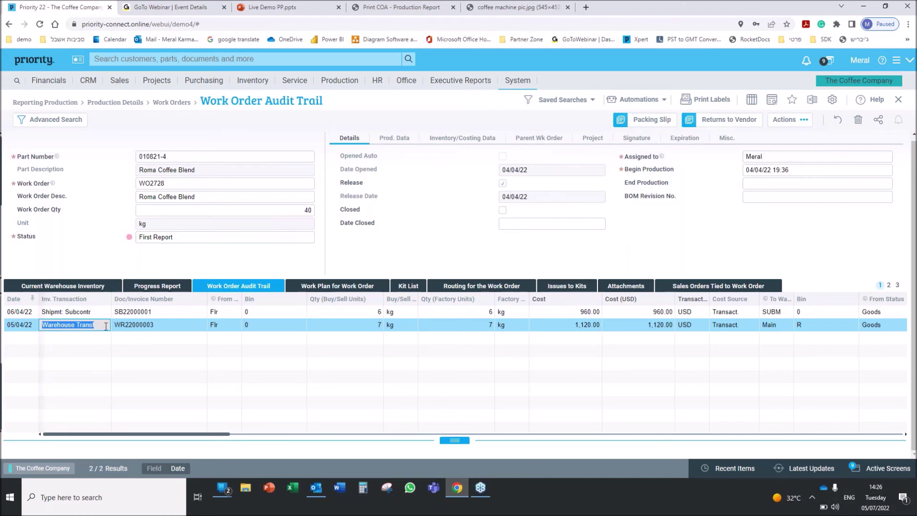
click(556, 312)
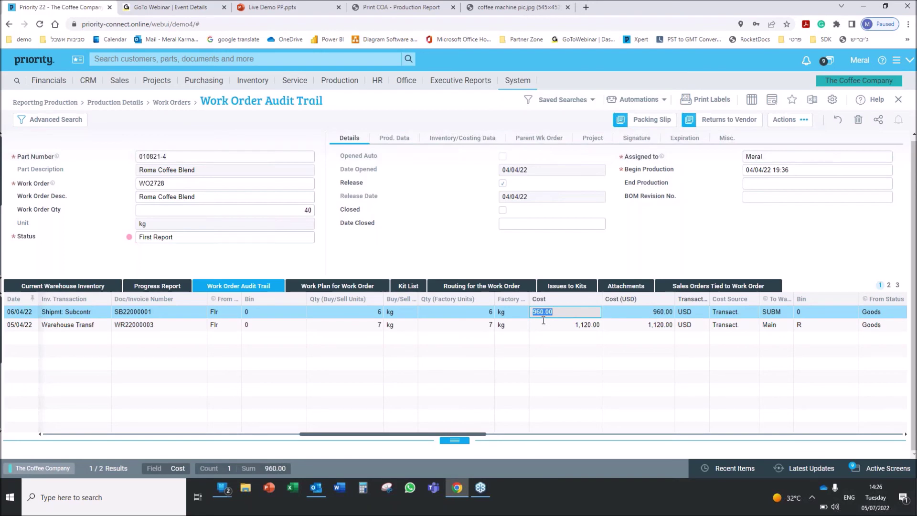
click(170, 103)
Step: Open the Audit Trail from the home page and trace the transactions of the Ground Coffee and Natural flavor lots
click(45, 60)
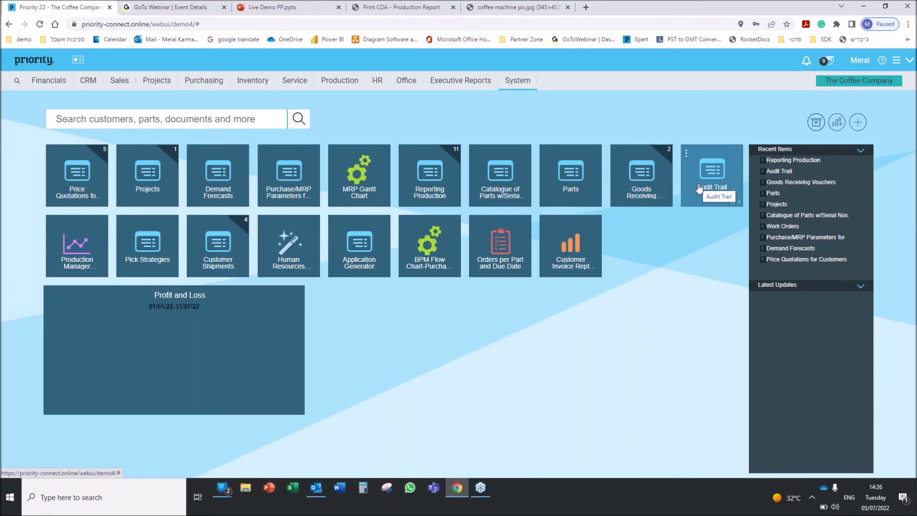
click(700, 189)
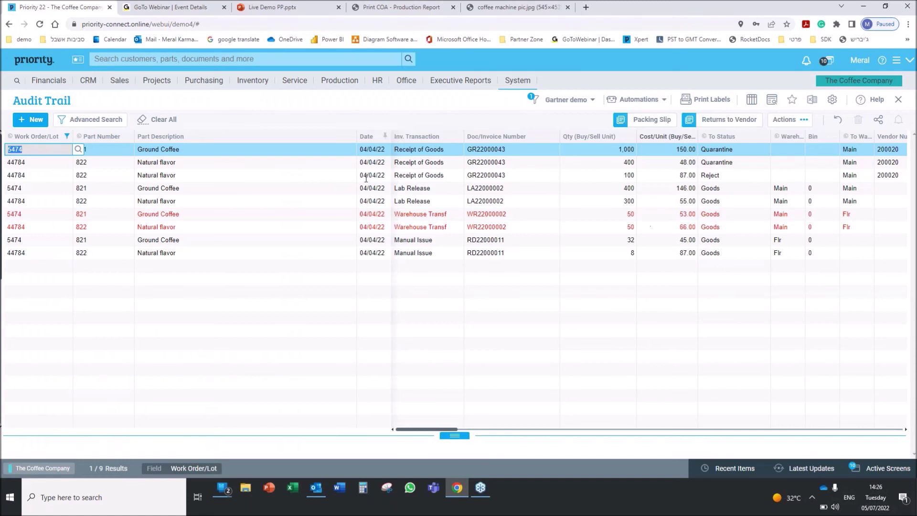
click(33, 163)
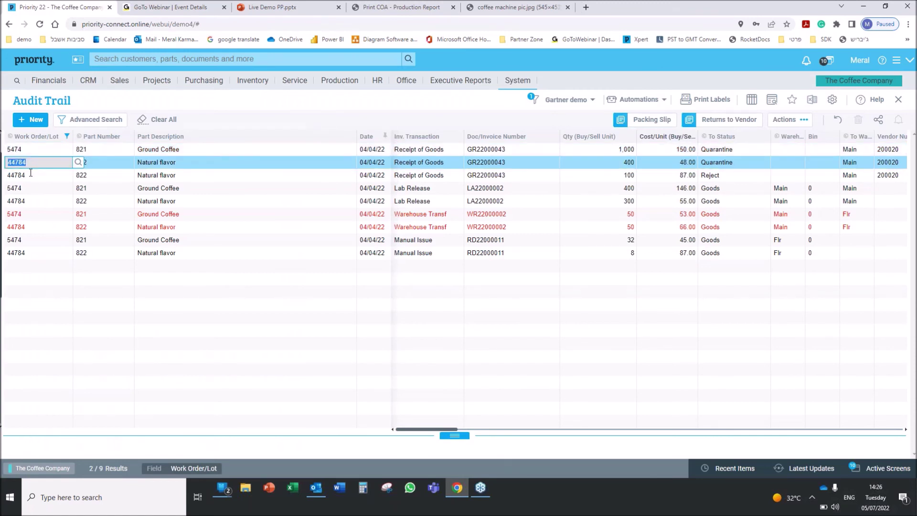
click(30, 174)
key(Down)
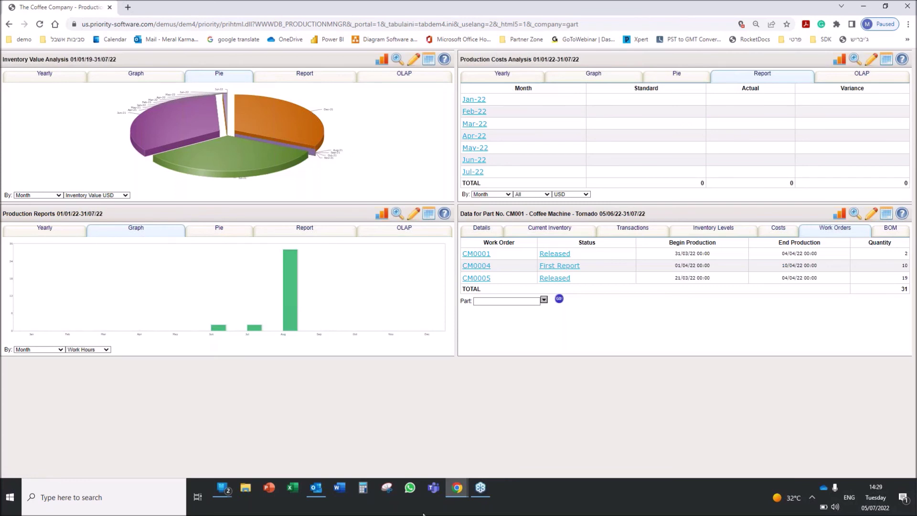
Step: Switch back to the main Priority window, open Pick Strategies and bring up the Main strategy's pick algorithm
click(457, 487)
click(412, 465)
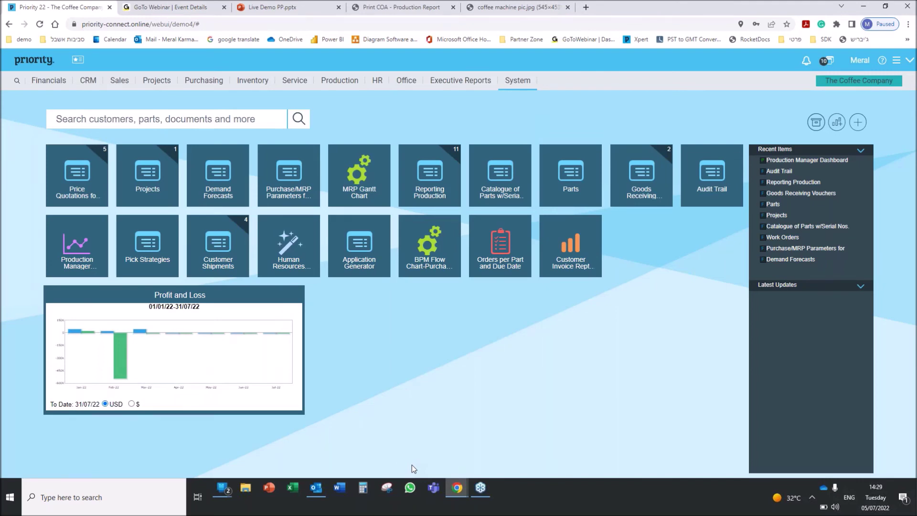
click(144, 252)
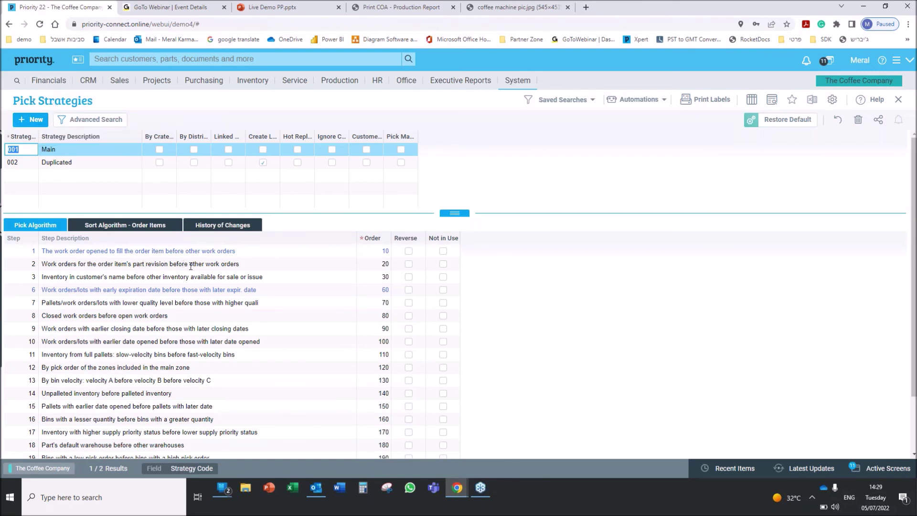
key(Down)
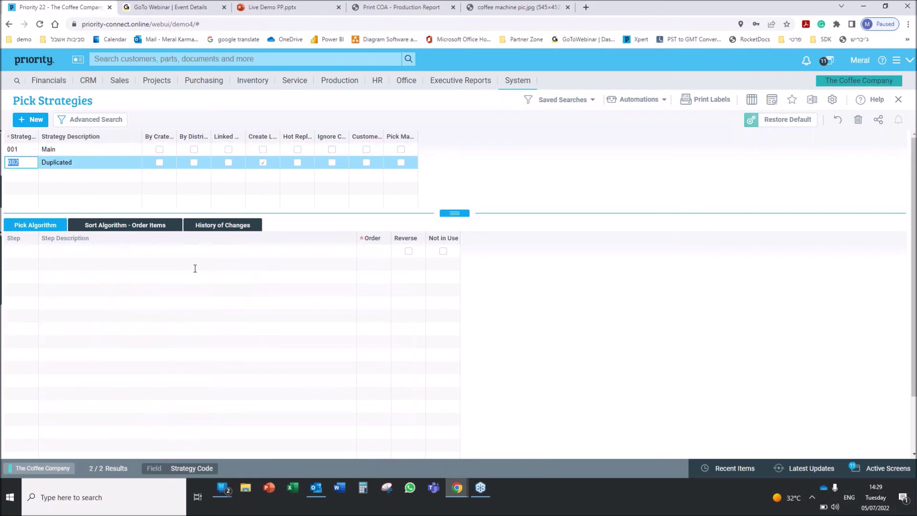
click(73, 150)
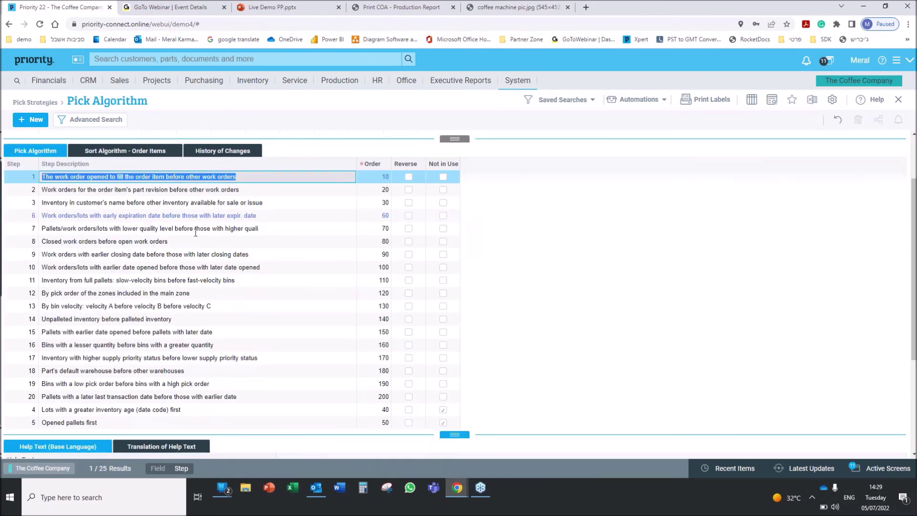
Step: Review the priority rules in the Main strategy's pick algorithm, including the early expiration date rule
key(Down)
key(Down)
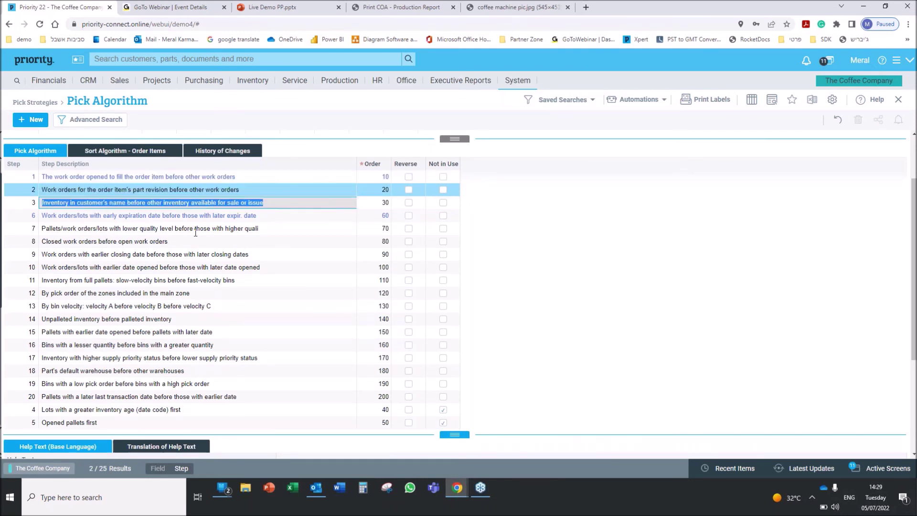
key(Down)
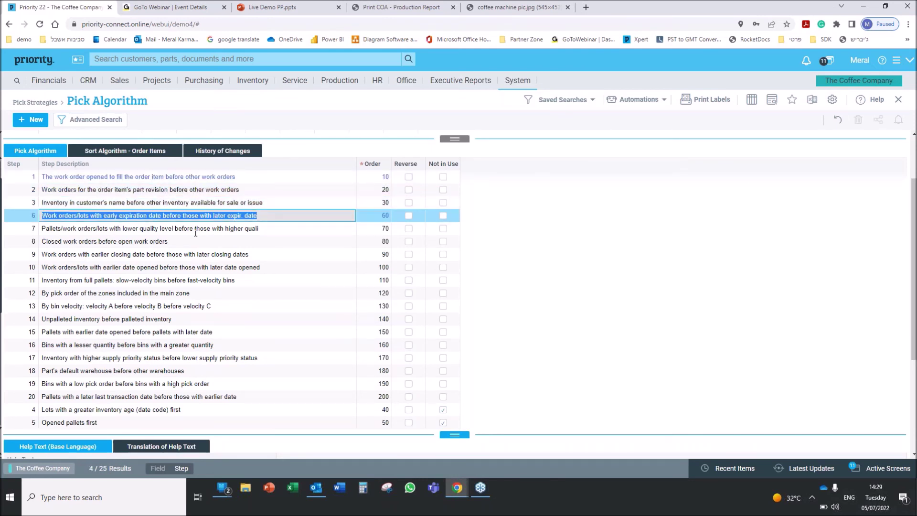
key(Down)
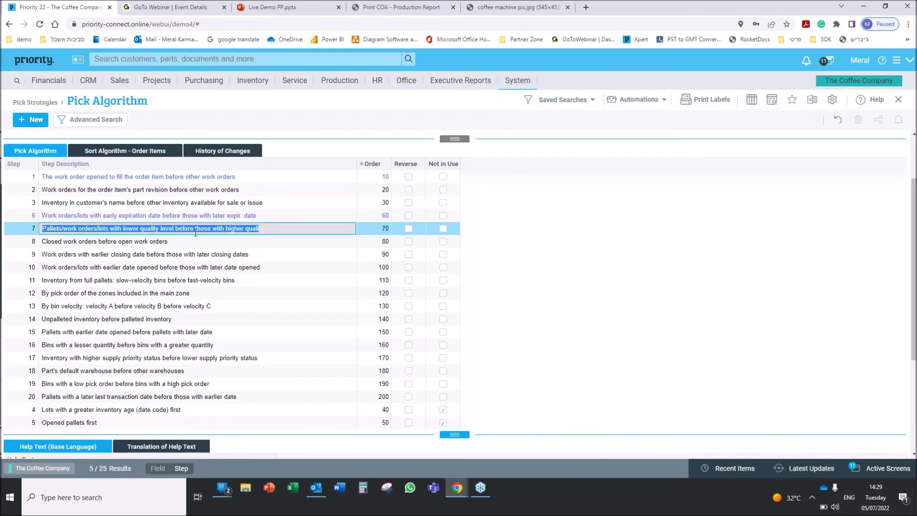
click(179, 177)
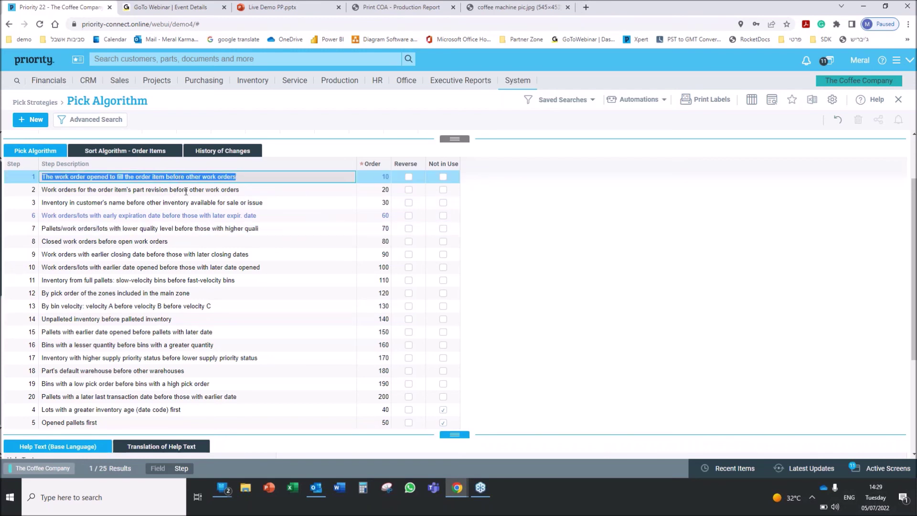
click(187, 216)
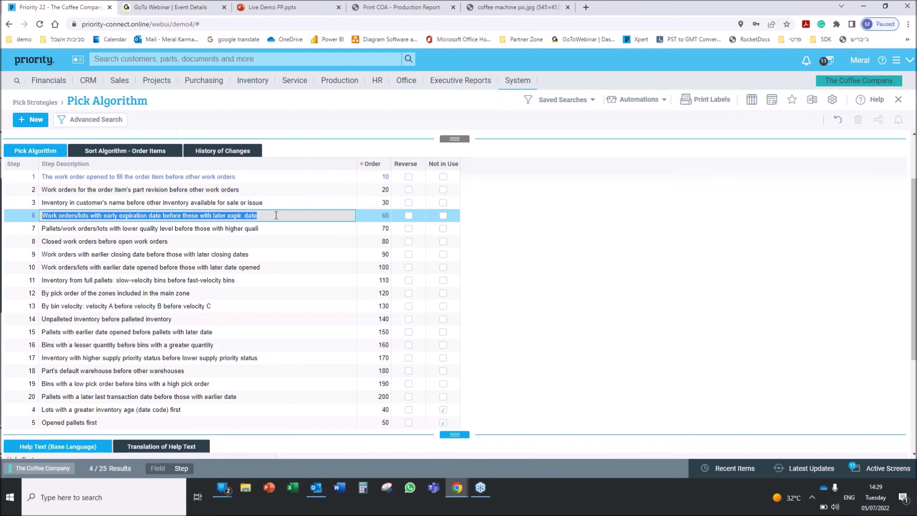
Step: Open Customer Shipments from the home page and examine the HBS Tech shipment's ShipEngine option and general details
click(30, 64)
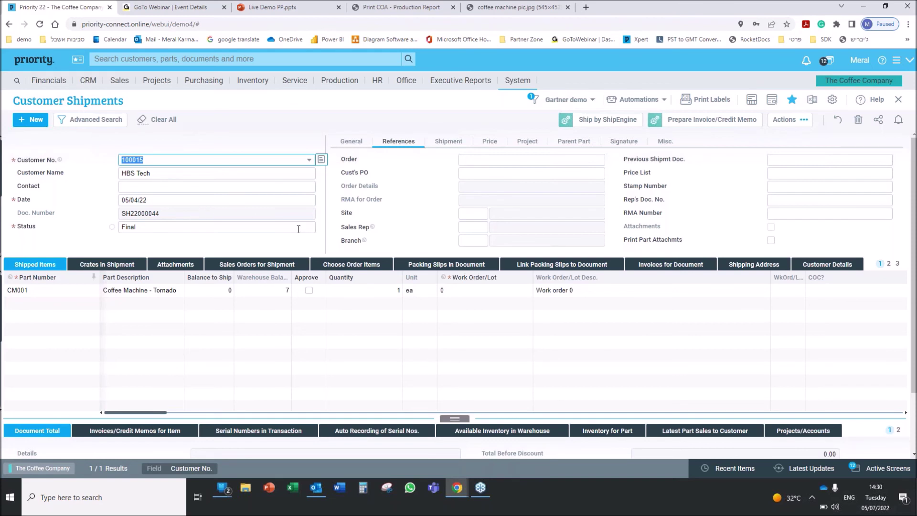
click(626, 123)
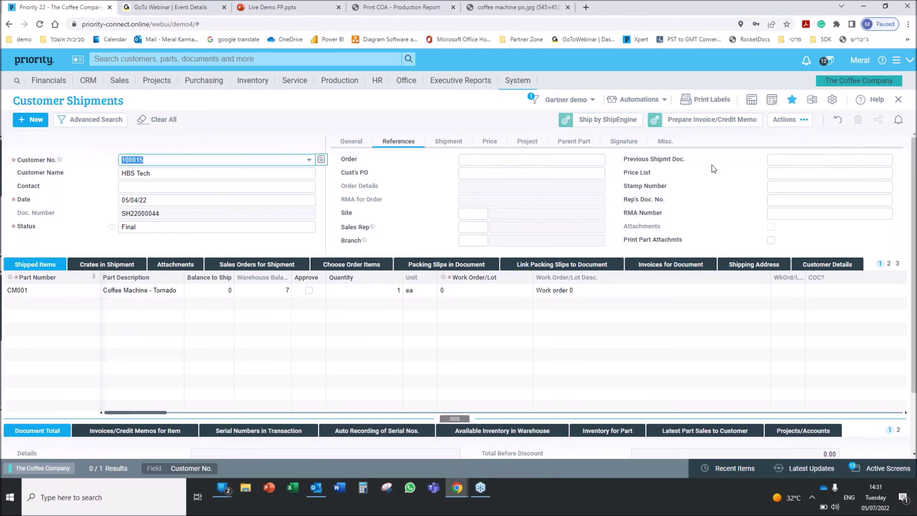
click(352, 142)
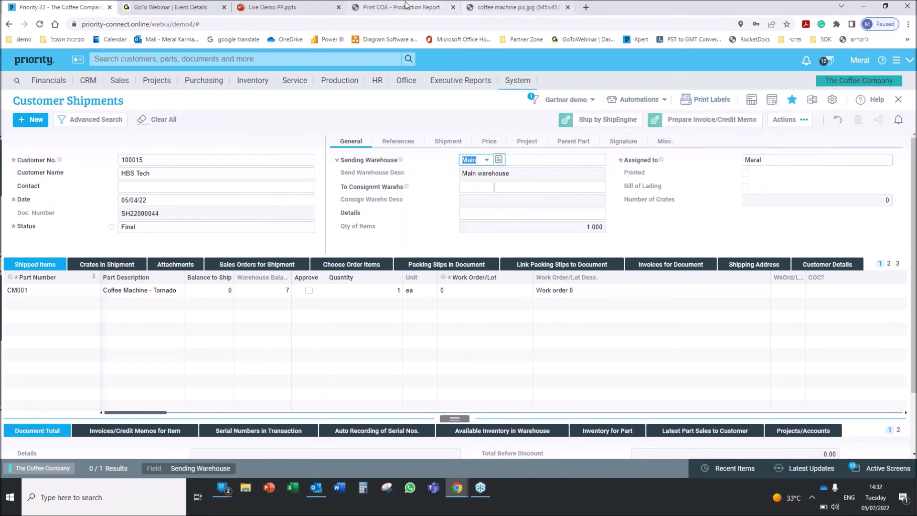
Step: Switch to the Live Demo PP presentation in PowerPoint, start the slide show and advance to the Main Menu & Truck loading slide
click(283, 8)
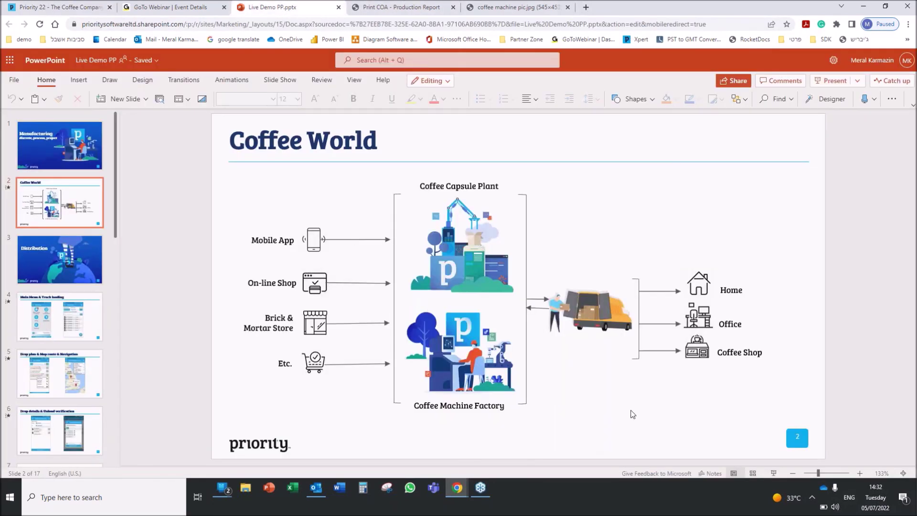
click(774, 473)
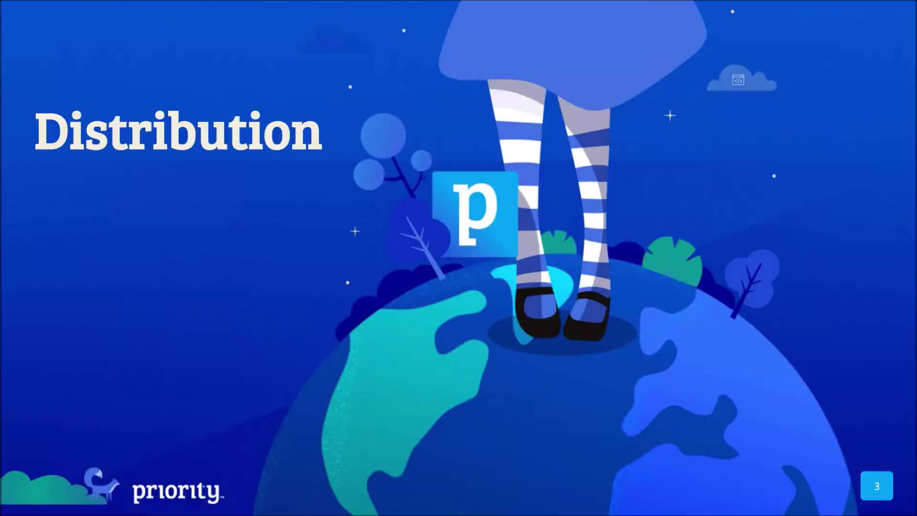
key(Right)
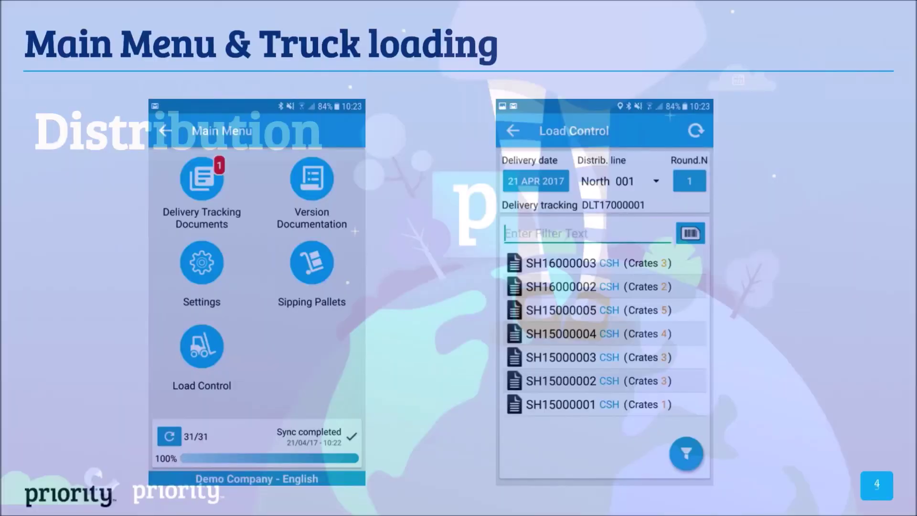